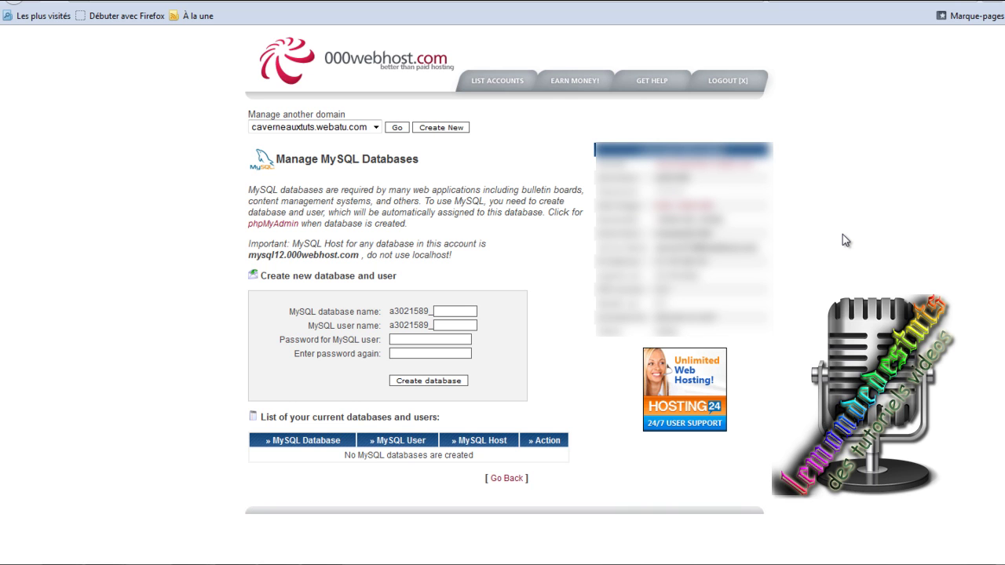
Dismiss the Windows colour-scheme prompt and click into the new database name field.
left_click(674, 119)
left_click(444, 312)
left_click(460, 311)
left_click(461, 311)
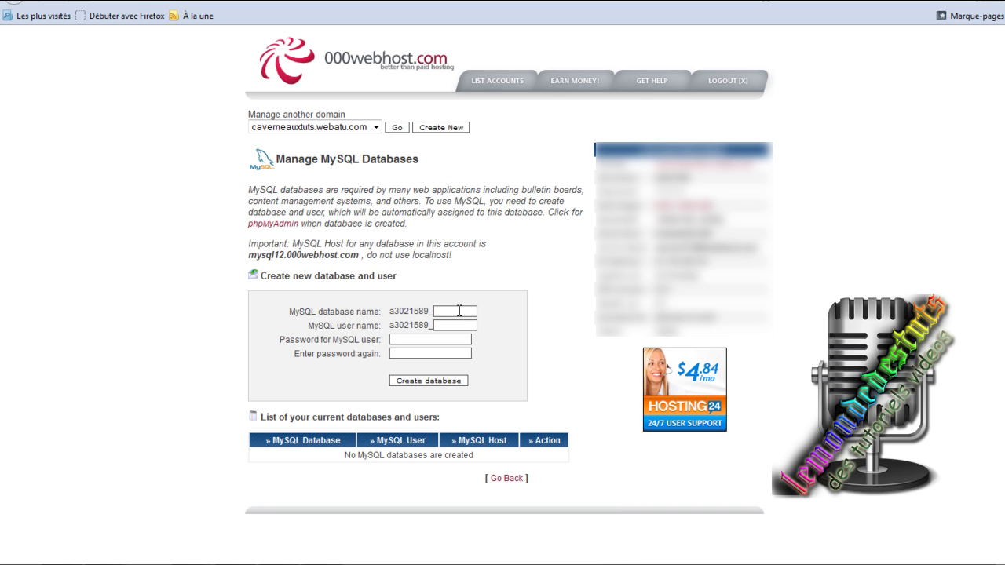
Go back to the database-removed confirmation page and return to the main control panel.
left_click(11, 3)
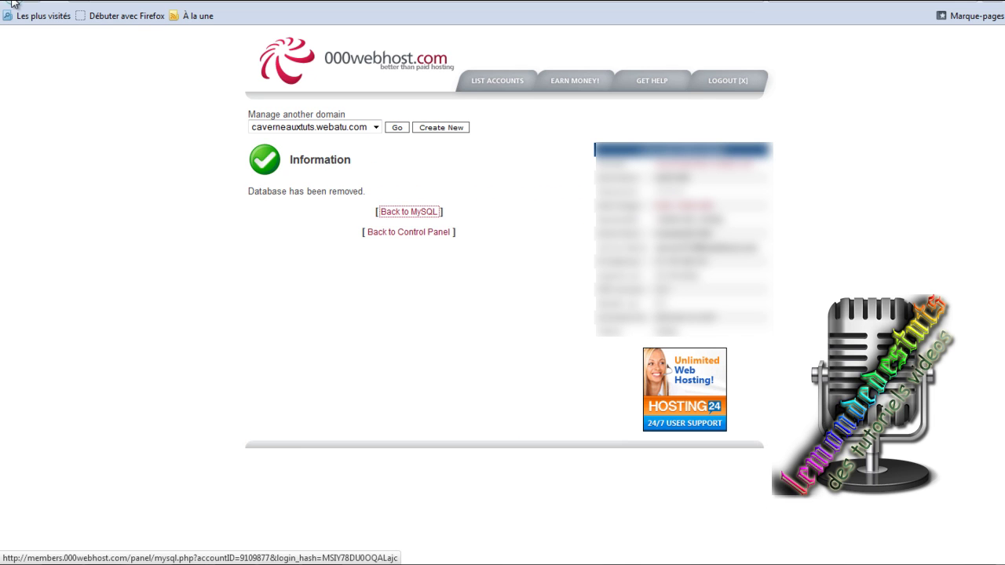
left_click(11, 3)
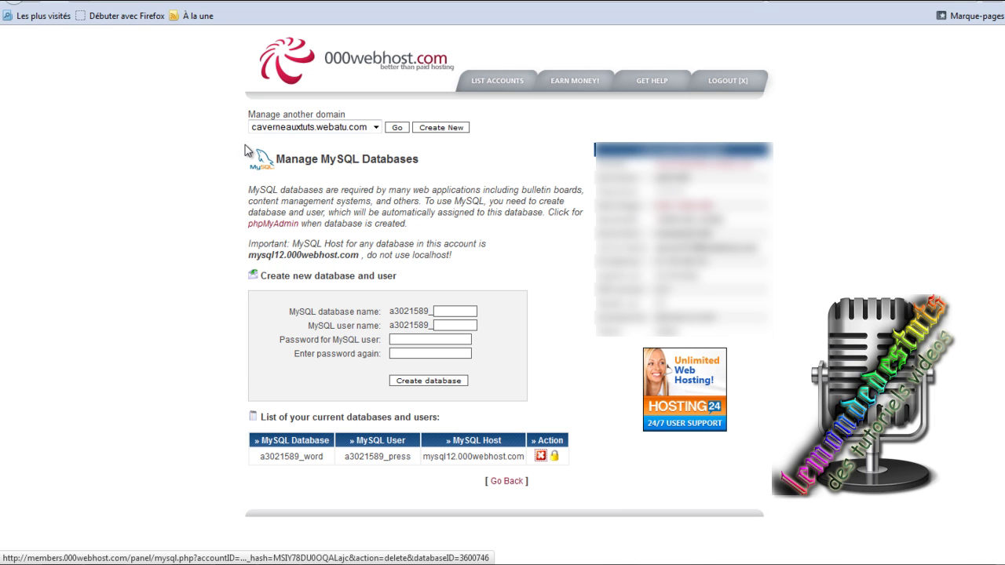
left_click(11, 4)
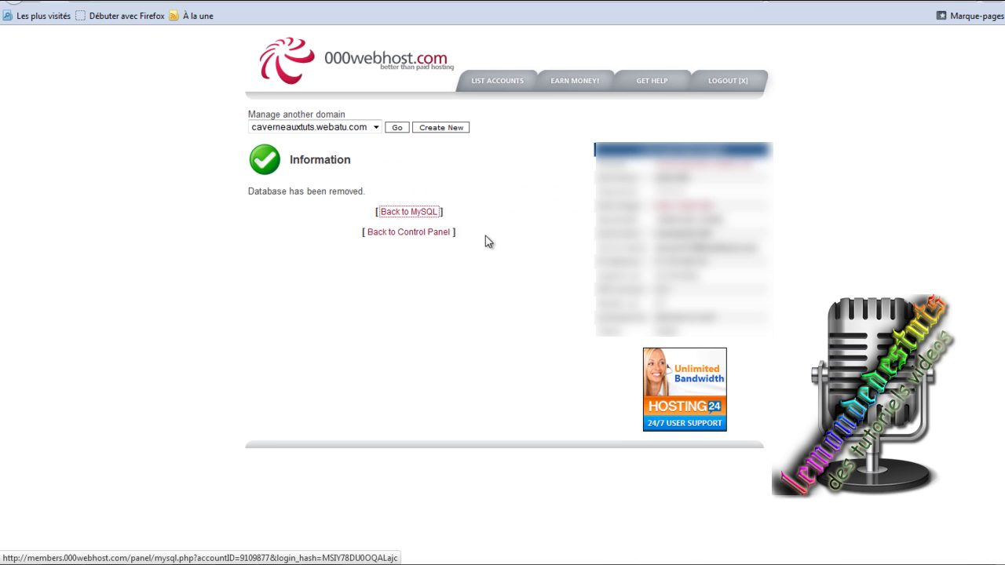
left_click(429, 231)
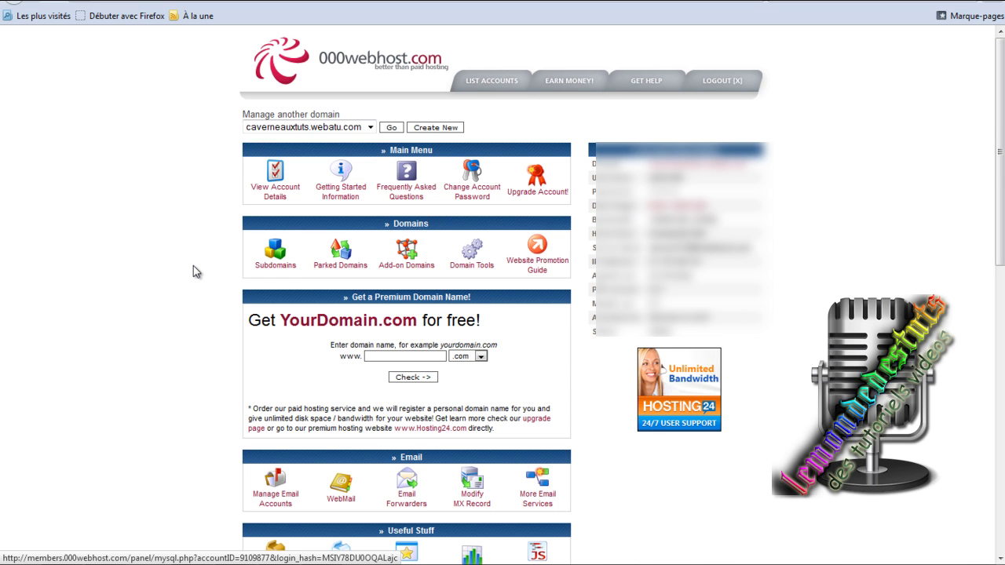
Open MySQL management and enter database name 'word', user name 'press' and the password.
scroll(193, 265, "down", 5)
left_click(434, 318)
left_click(454, 311)
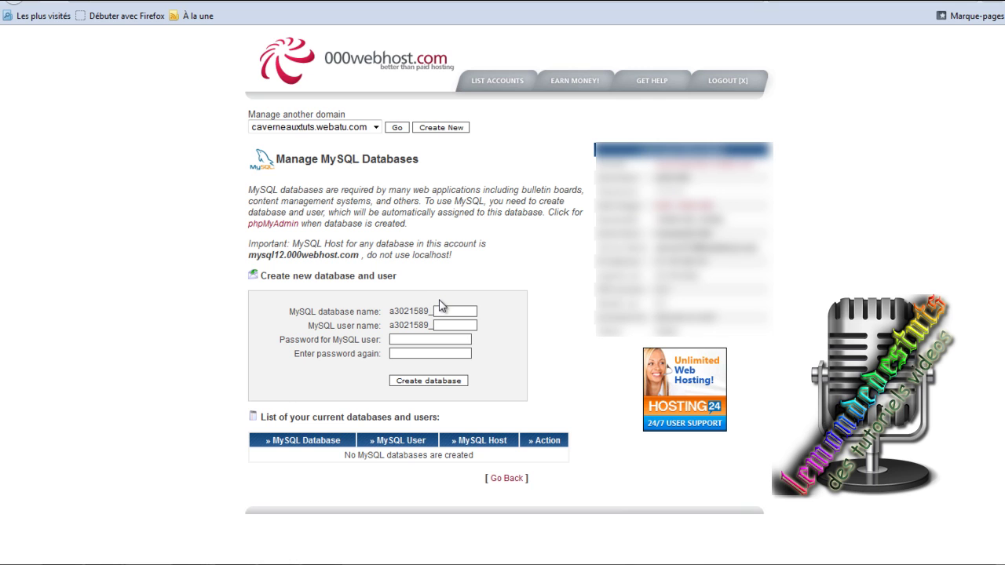
type("word")
key("Tab")
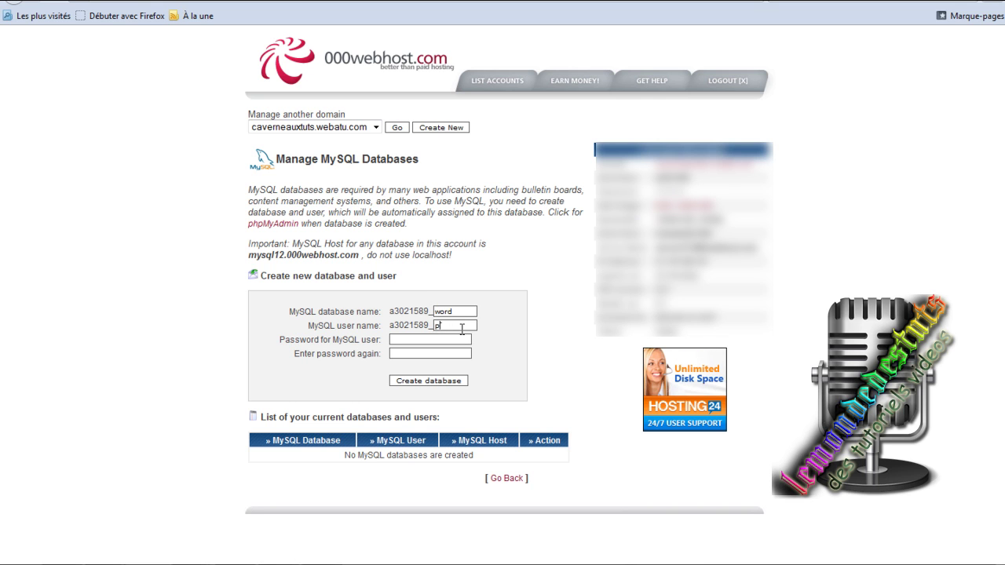
type("press")
left_click(444, 337)
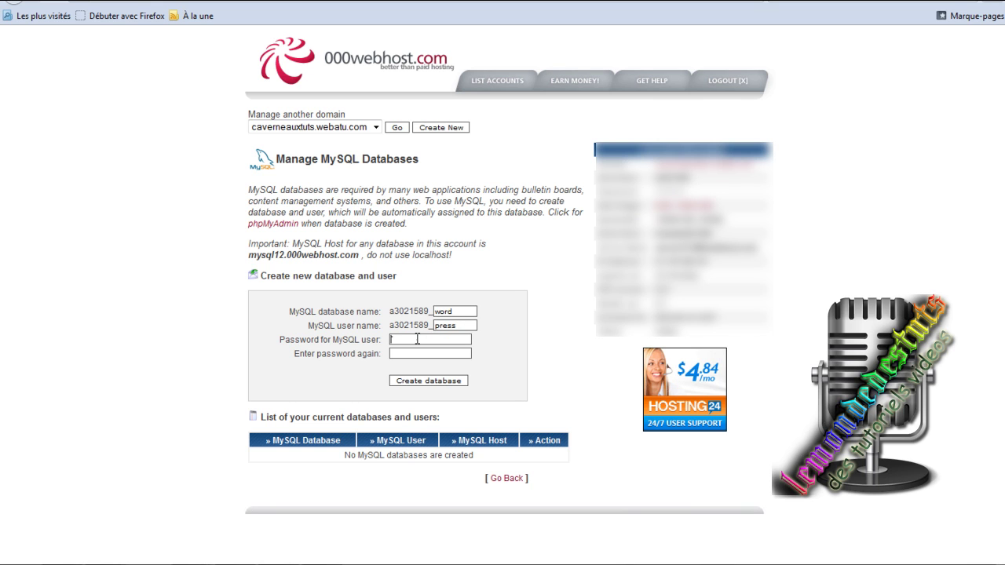
key("Tab")
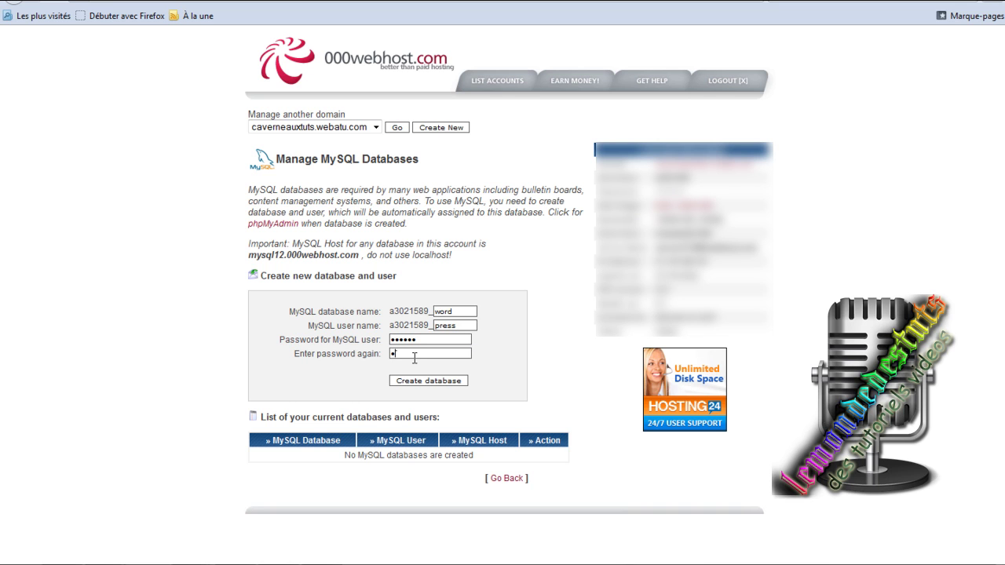
type("***")
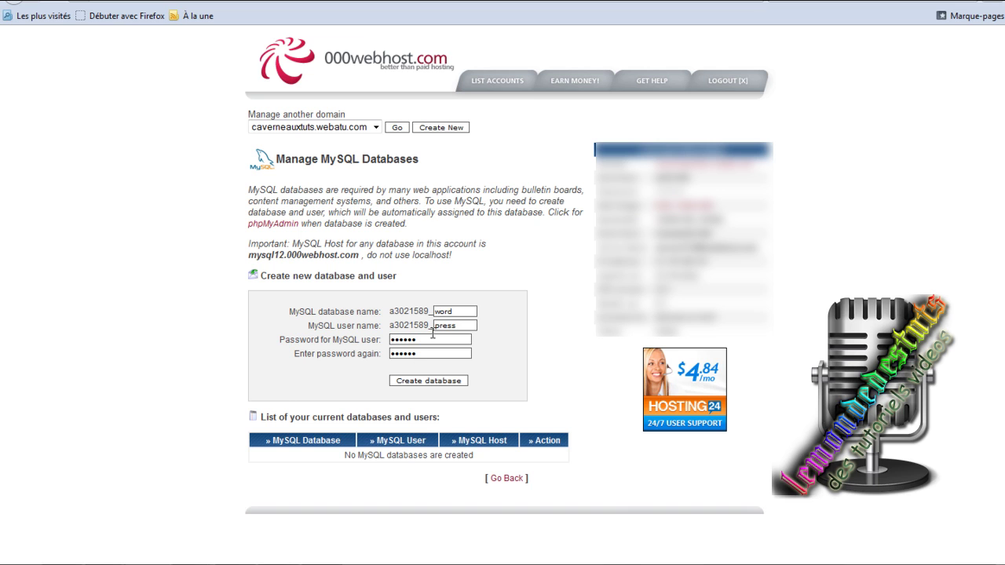
Submit the form, then after the password error re-enter a letters-and-numbers password and resubmit.
left_click(451, 385)
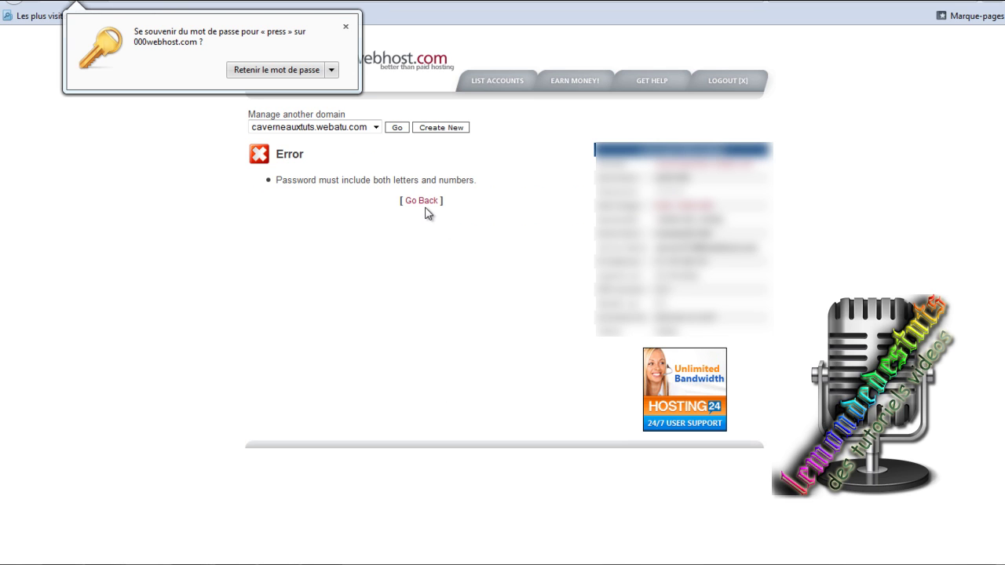
left_click(421, 201)
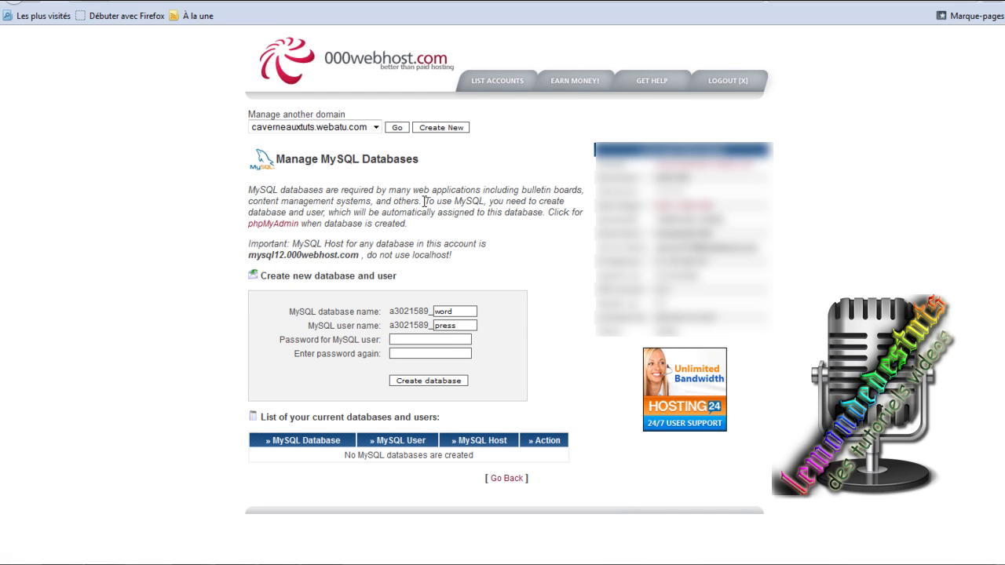
left_click(432, 340)
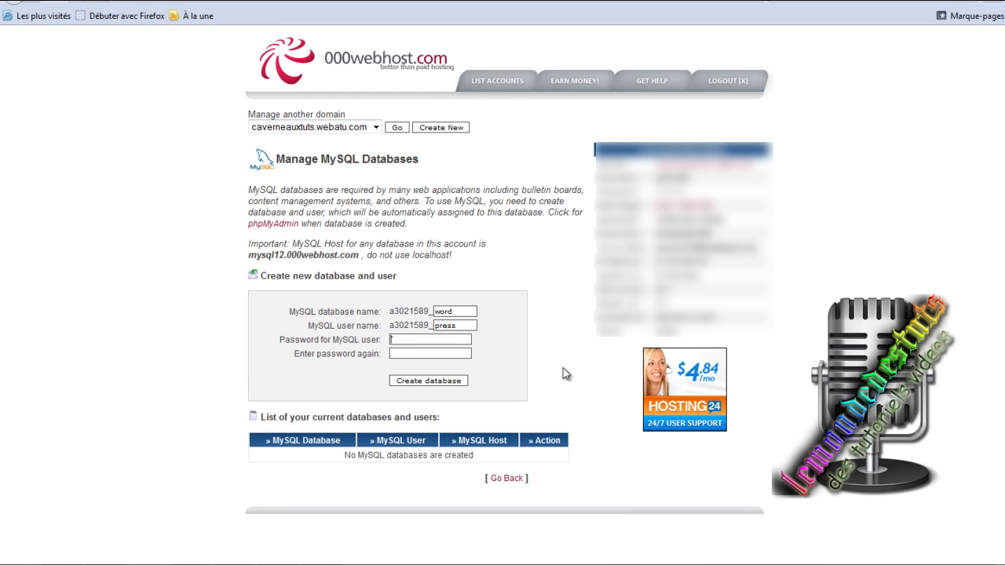
type("•••••••••")
left_click(470, 353)
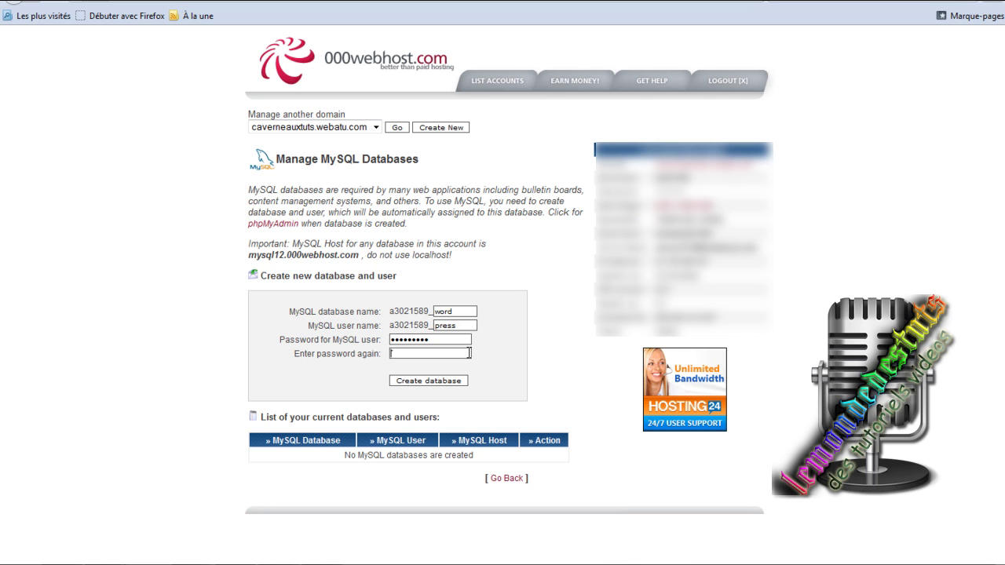
type("••••••••")
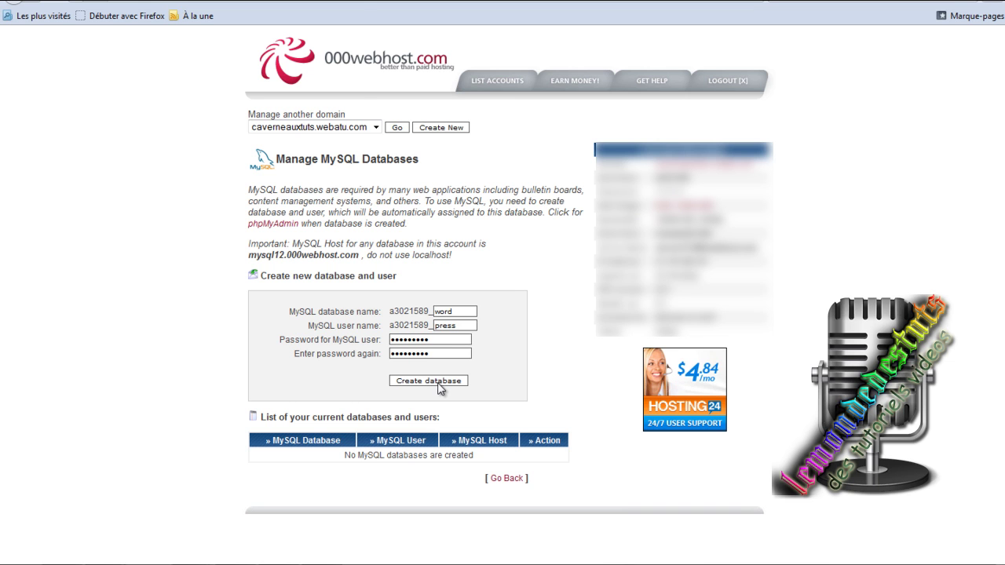
left_click(438, 383)
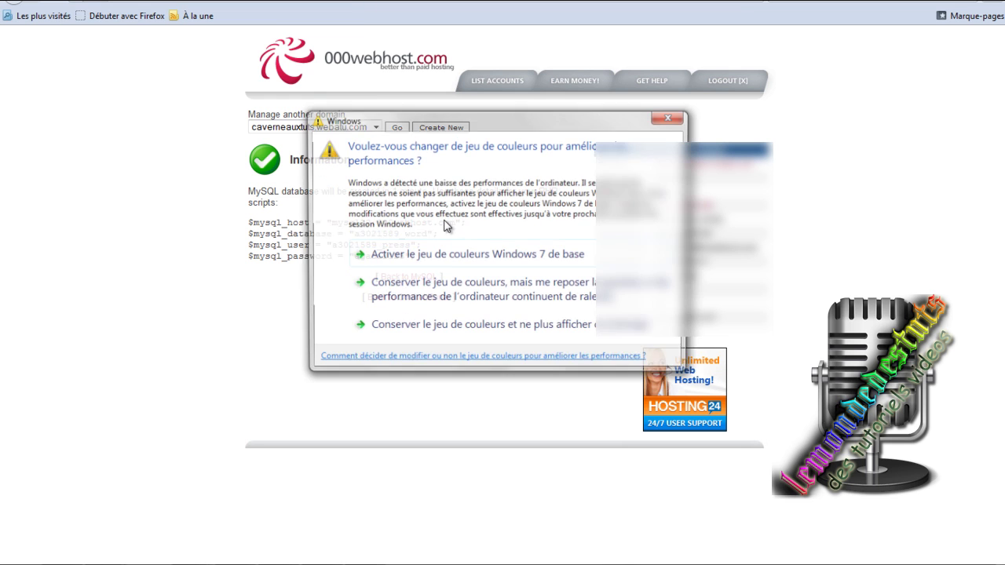
Dismiss the Windows colour-scheme prompt over the connection details and open the Start menu.
left_click(673, 118)
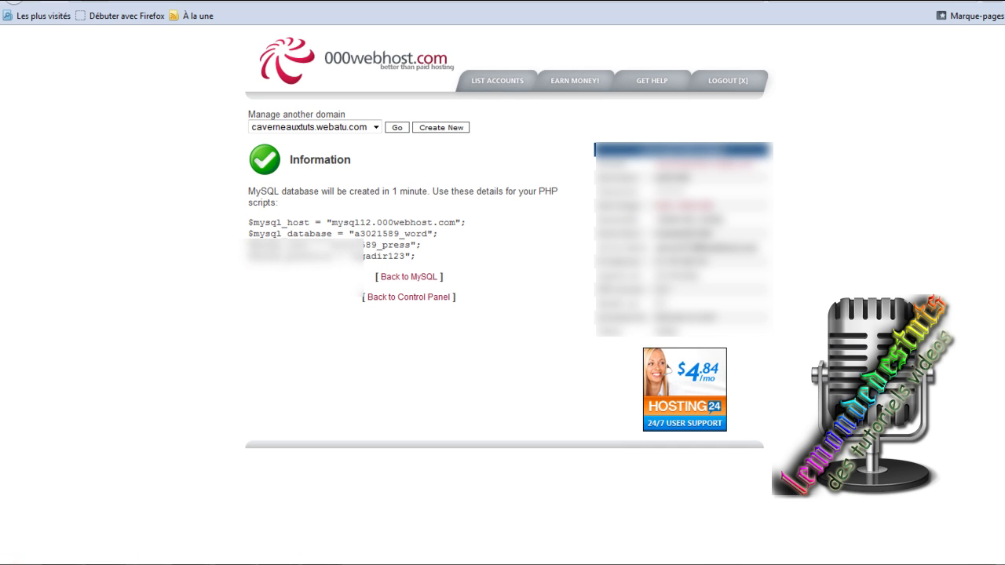
key("super")
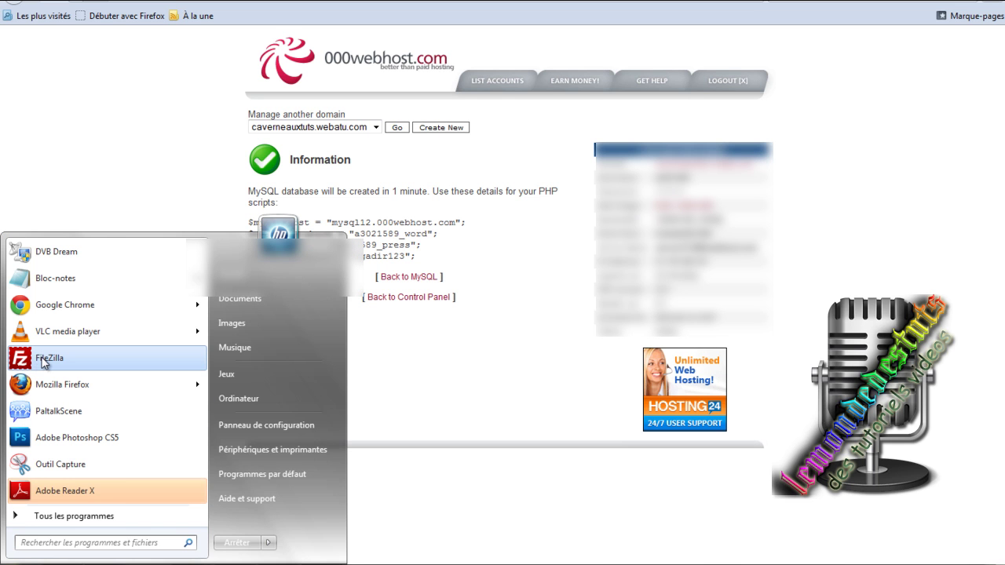
Launch FileZilla and quick-connect to the saved caverneauxtuts.webatu.com FTP account.
left_click(43, 360)
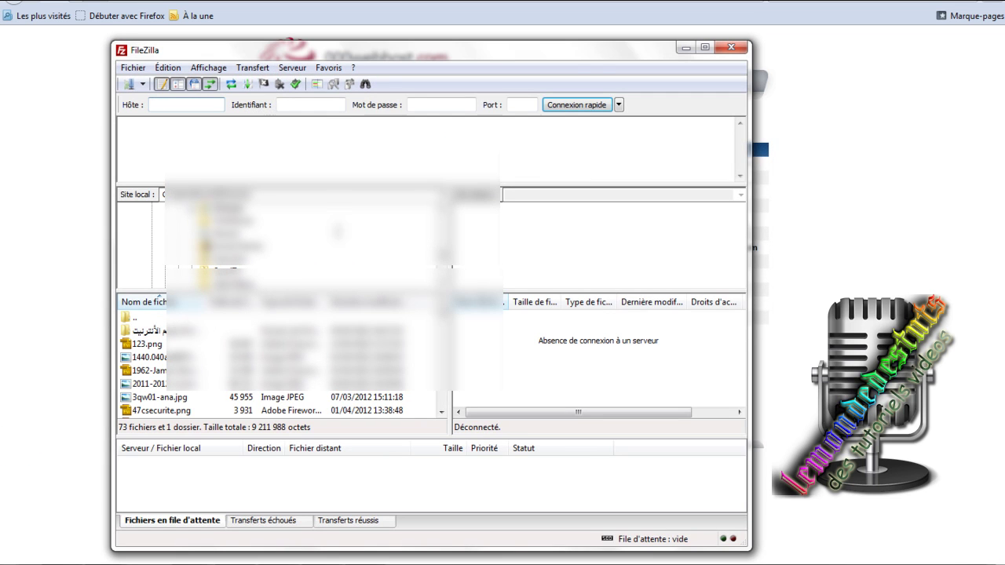
left_click_drag(579, 50, 631, 24)
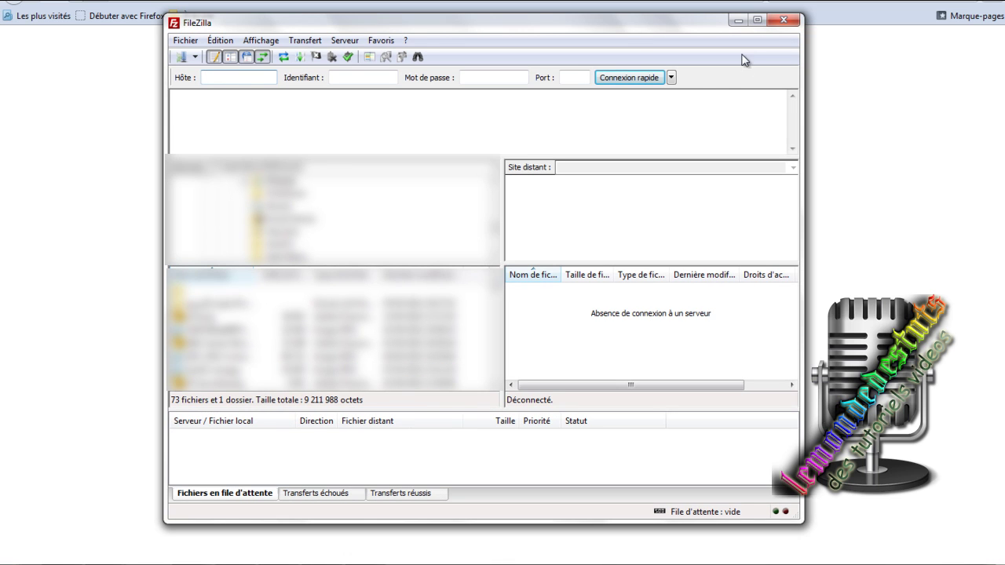
left_click(671, 79)
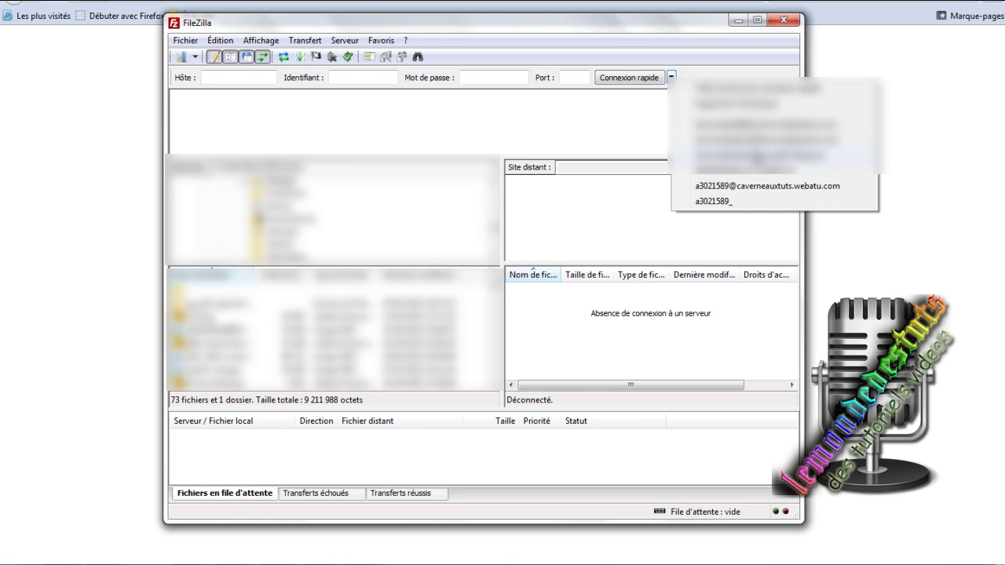
left_click(761, 188)
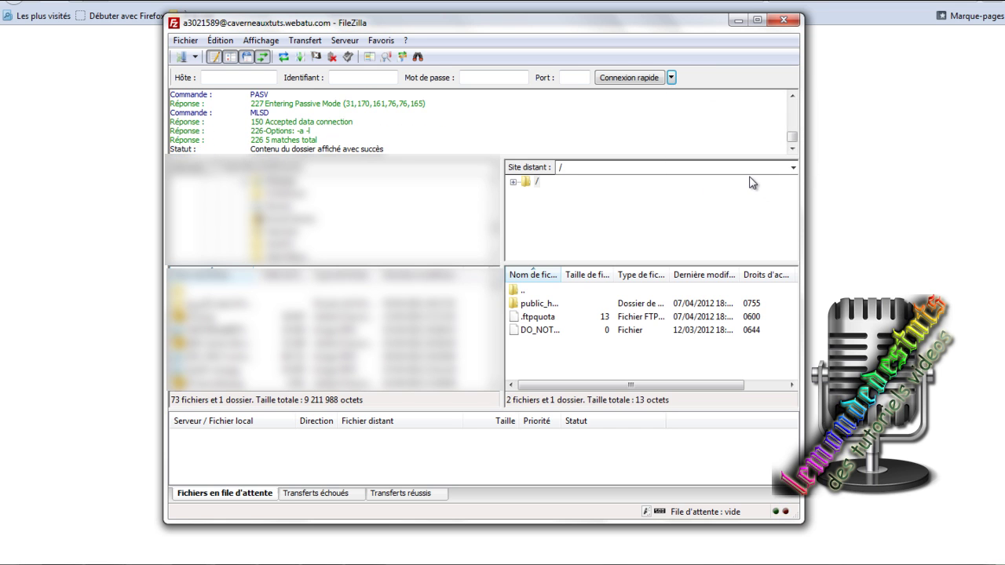
Open public_html on the server and start a new remote folder named wordpress.
double_click(541, 307)
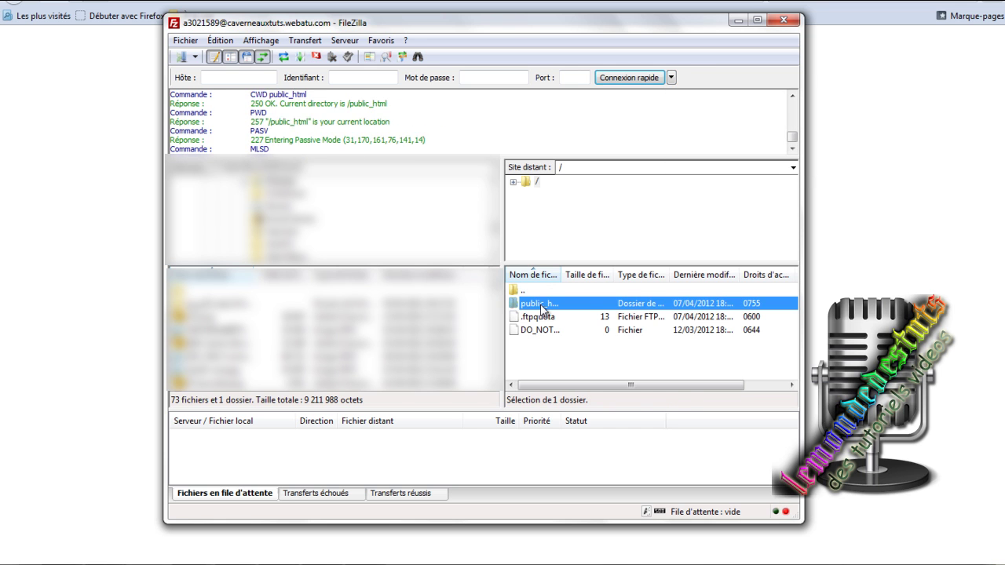
mouse_move(790, 298)
left_mouse_down()
mouse_move(792, 346)
mouse_move(789, 271)
mouse_move(794, 353)
mouse_move(777, 384)
mouse_move(789, 264)
mouse_move(795, 363)
mouse_move(799, 281)
left_mouse_up()
key("ctrl+a")
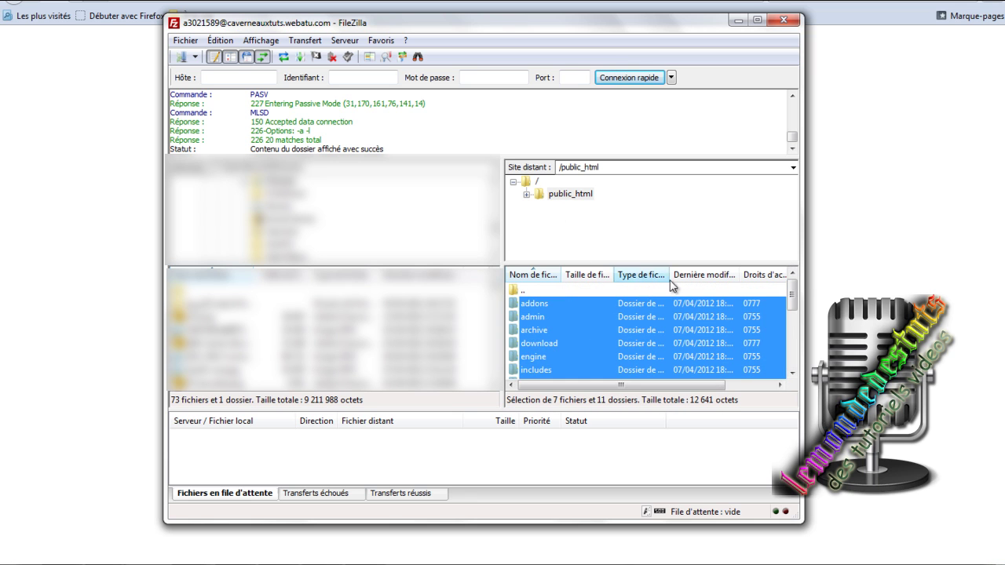
left_click(554, 291)
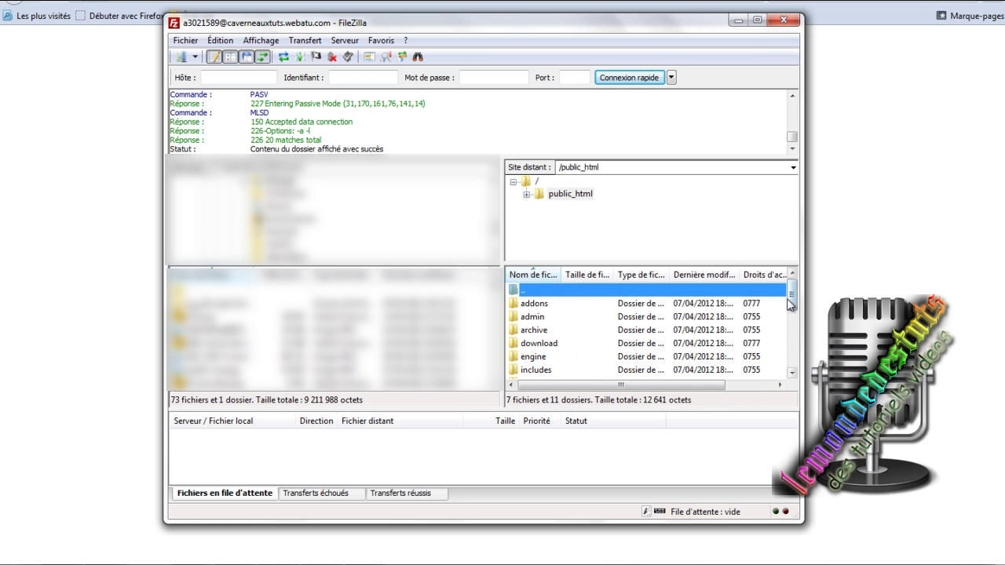
mouse_move(791, 299)
left_mouse_down()
mouse_move(791, 361)
mouse_move(789, 306)
left_mouse_up()
right_click(554, 293)
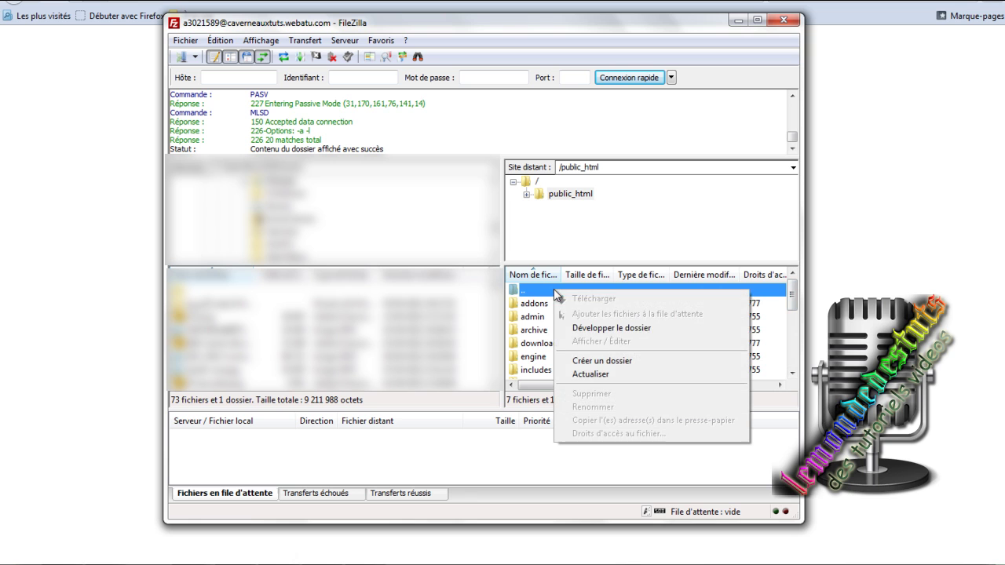
left_click(609, 361)
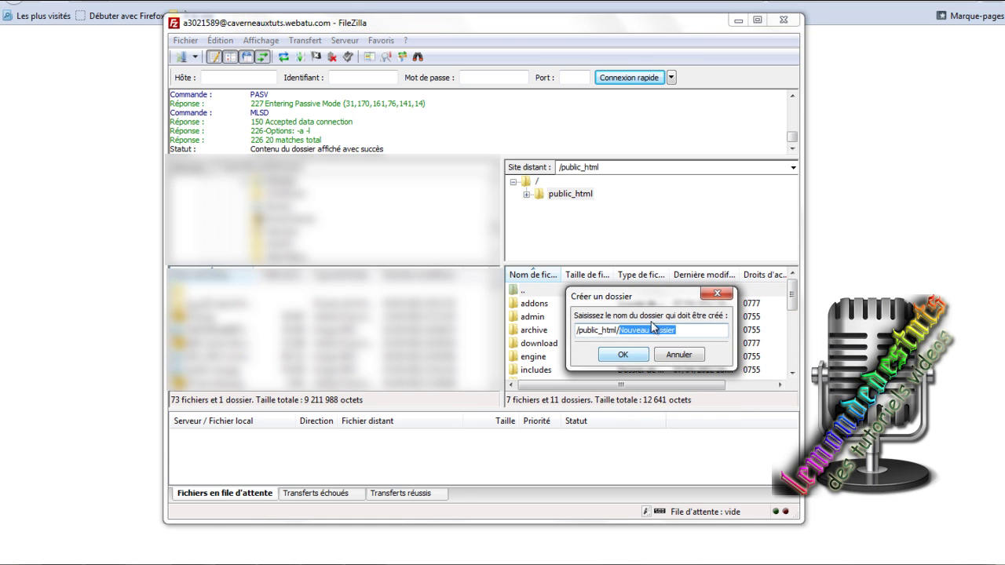
type("wordpr")
Confirm the wordpress folder, navigate back to public_html and open the empty wordpress folder.
left_click(624, 355)
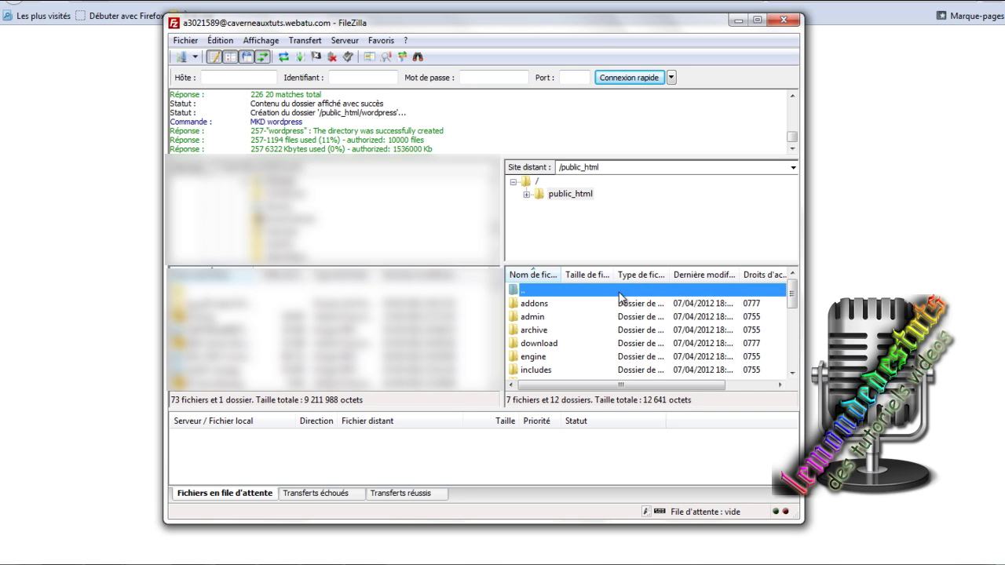
mouse_move(791, 295)
left_mouse_down()
mouse_move(791, 348)
mouse_move(796, 289)
left_mouse_up()
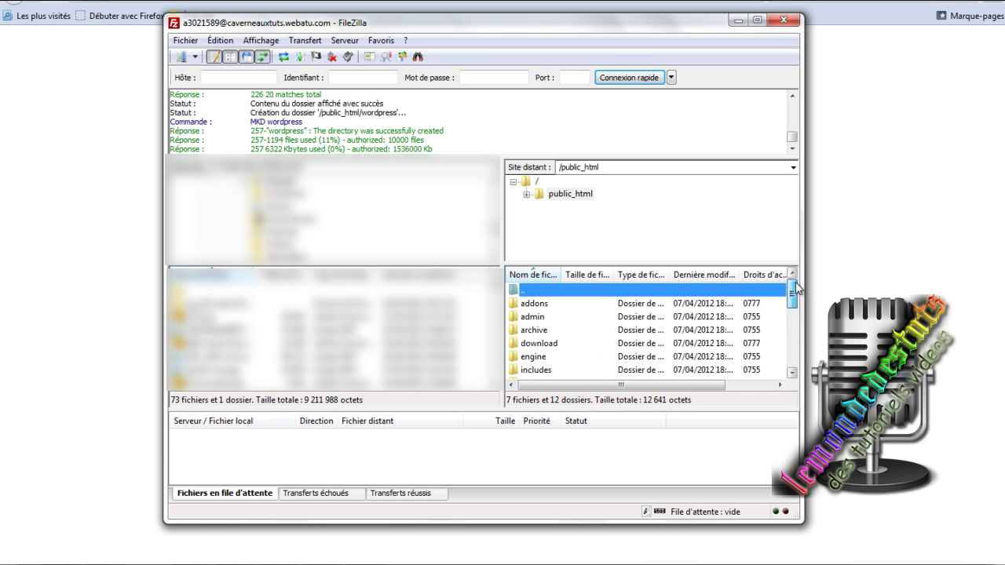
double_click(573, 194)
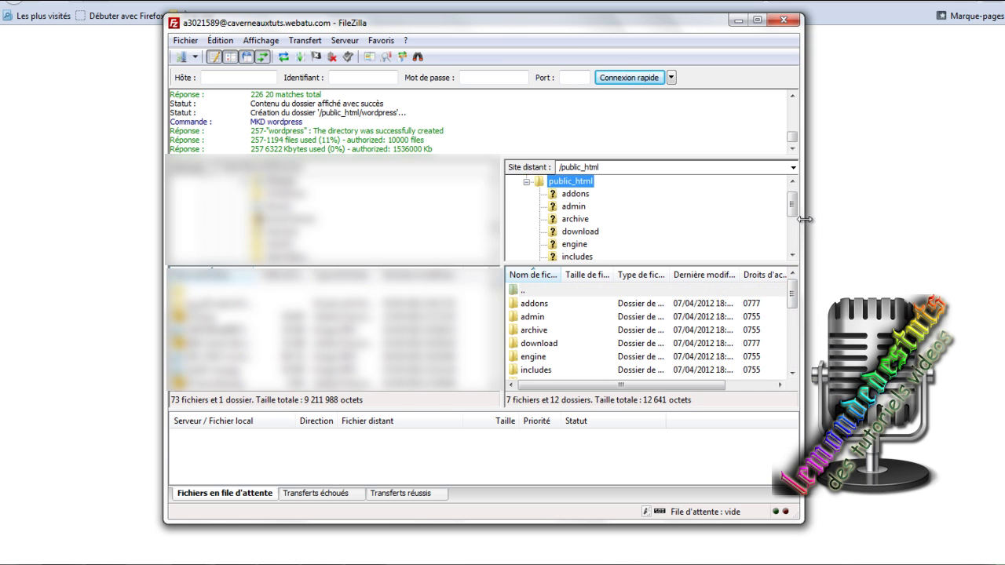
mouse_move(792, 297)
left_mouse_down()
mouse_move(798, 351)
mouse_move(793, 292)
left_mouse_up()
double_click(579, 290)
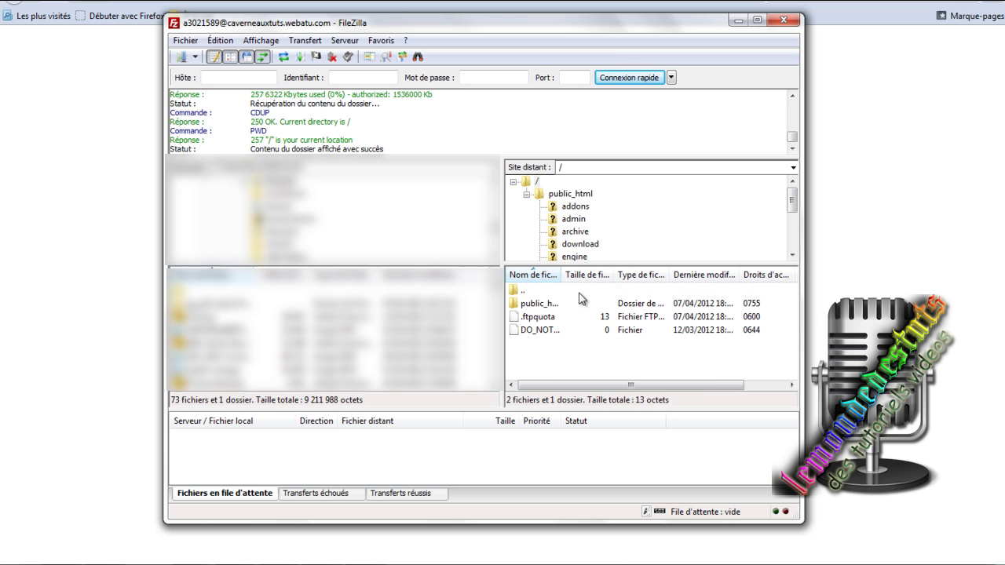
left_click(552, 304)
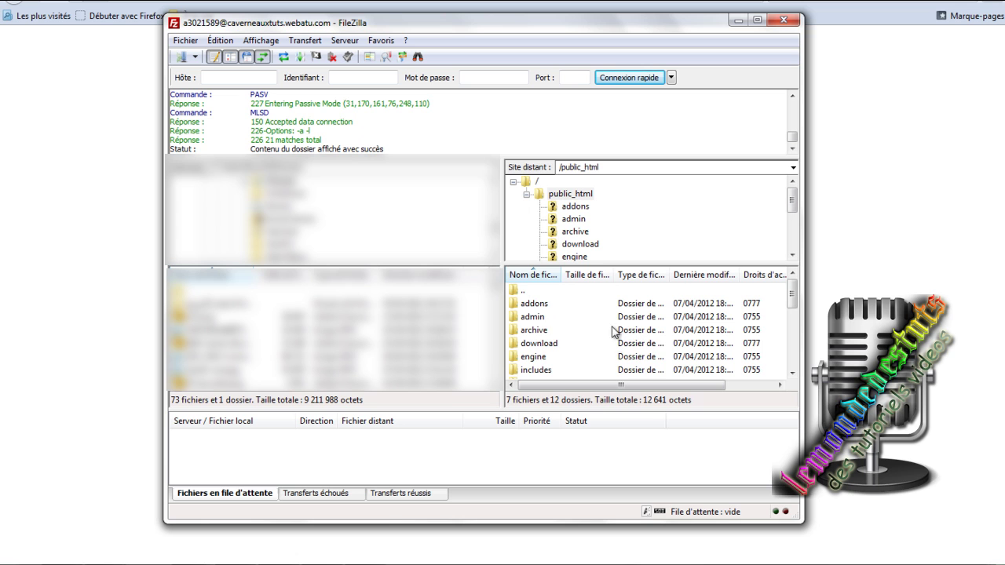
scroll(612, 318, "down", 3)
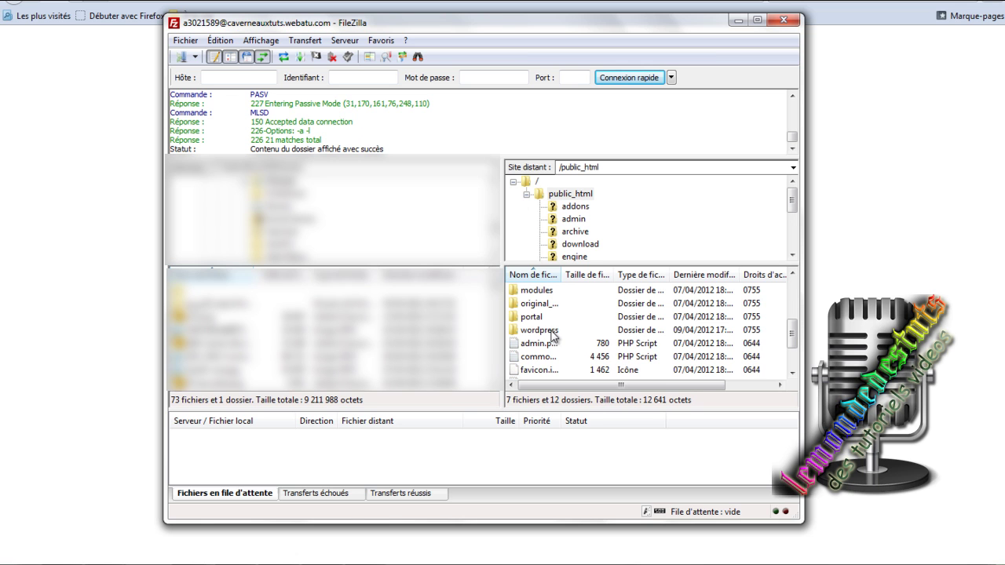
double_click(539, 331)
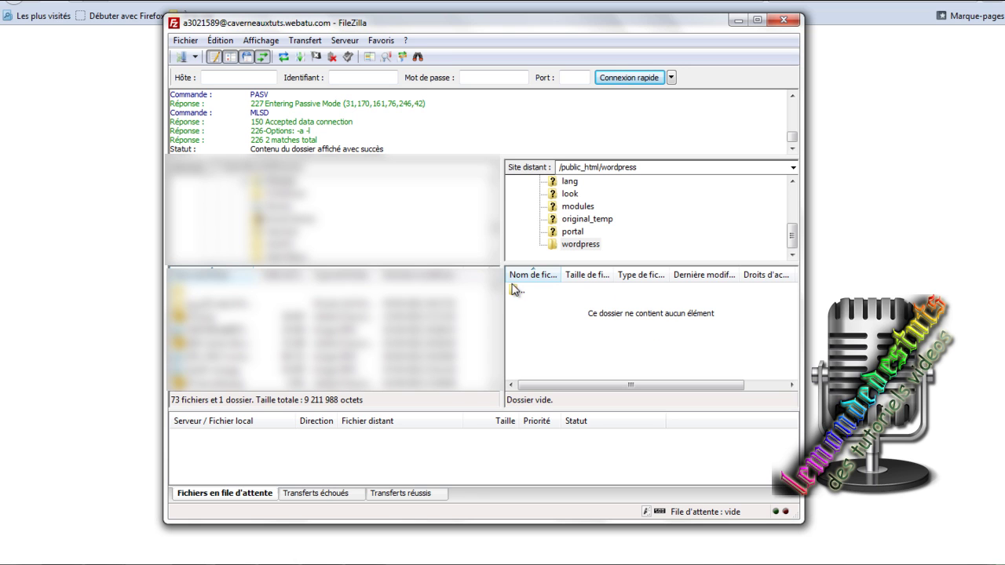
left_click_drag(494, 232, 519, 154)
Open the local WordPress folder, select all its files and upload them to /public_html/wordpress.
left_click(217, 185)
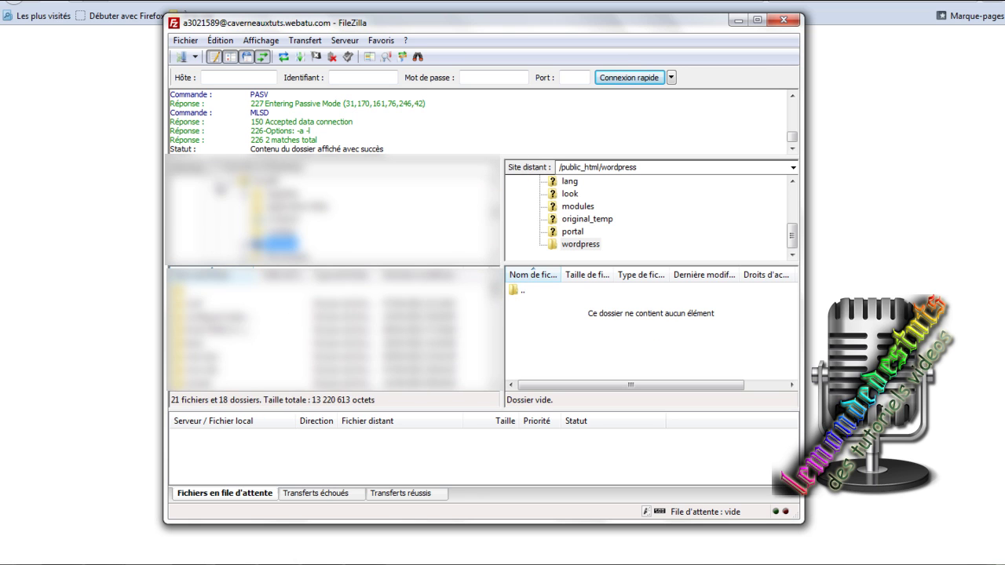
left_click_drag(498, 294, 422, 308)
double_click(204, 356)
left_click(459, 384)
right_click(423, 309)
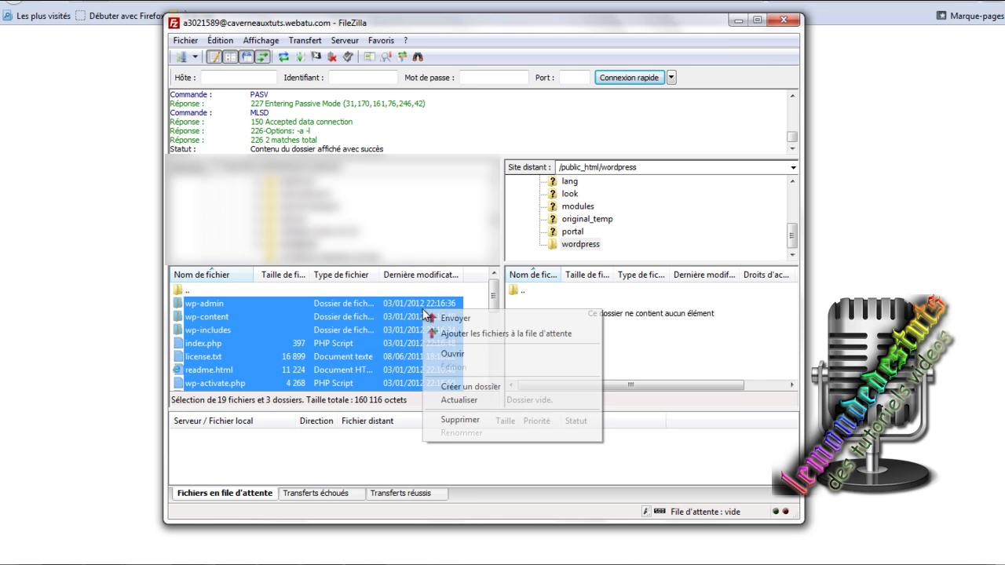
left_click(476, 319)
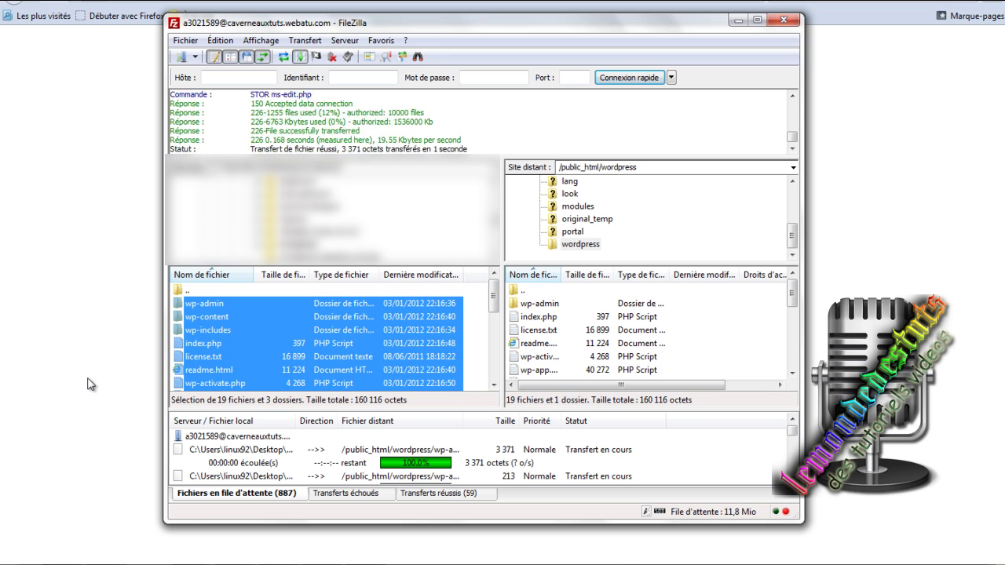
left_click(922, 564)
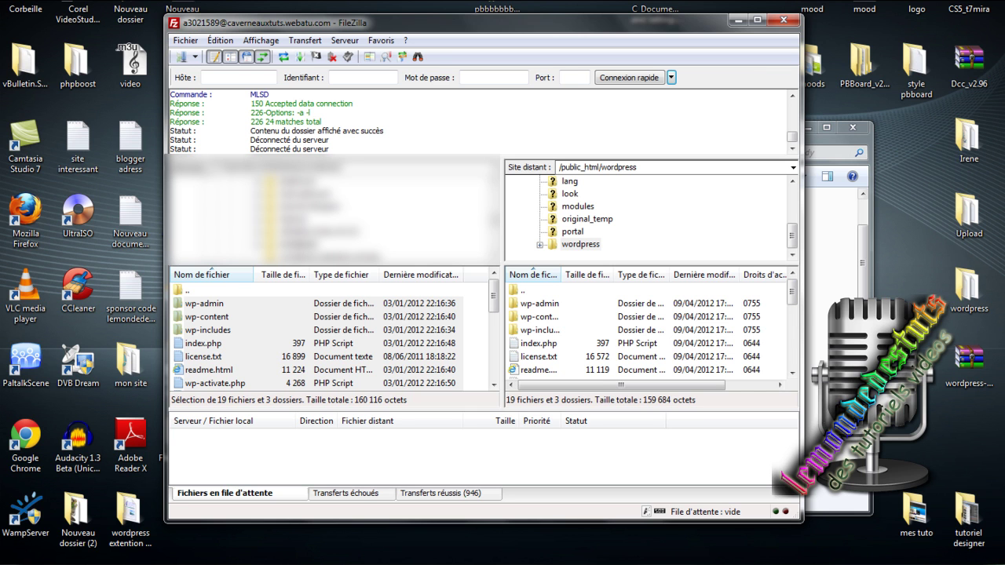
Switch to the MySQL details tab and open the caverneauxtuts.webatu.com site link.
mouse_move(793, 297)
left_mouse_down()
mouse_move(780, 384)
mouse_move(793, 293)
left_mouse_up()
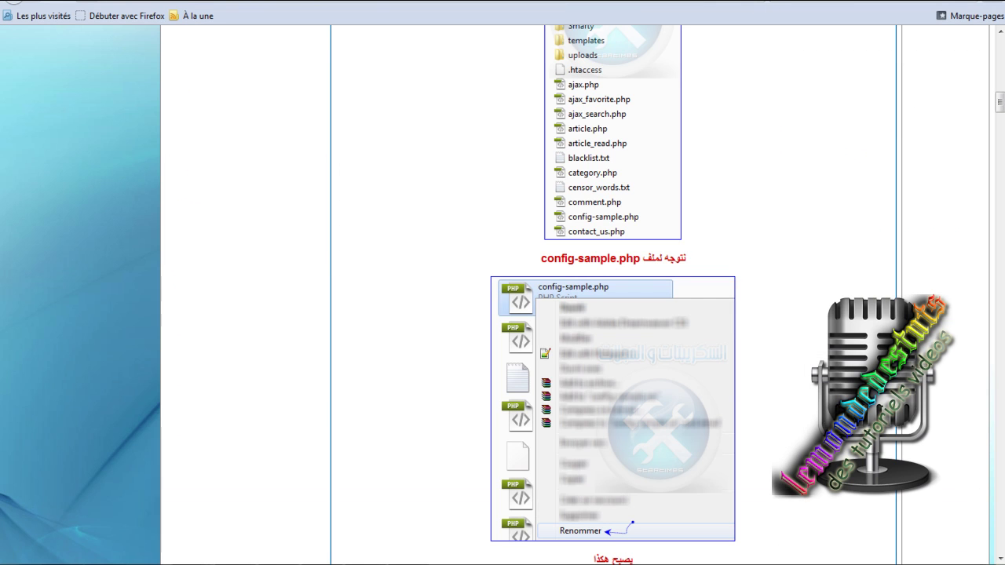
left_click(597, 0)
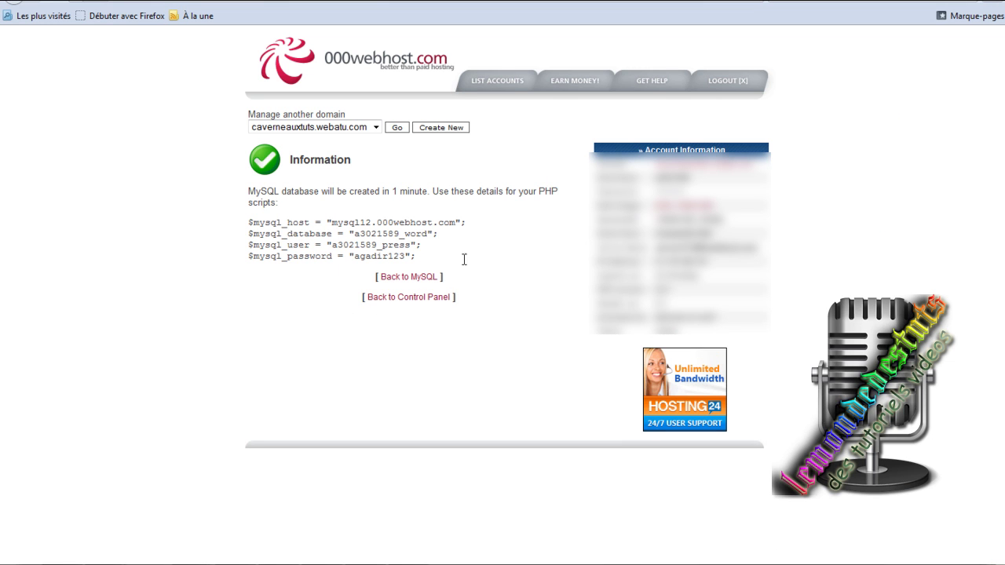
left_click(731, 173)
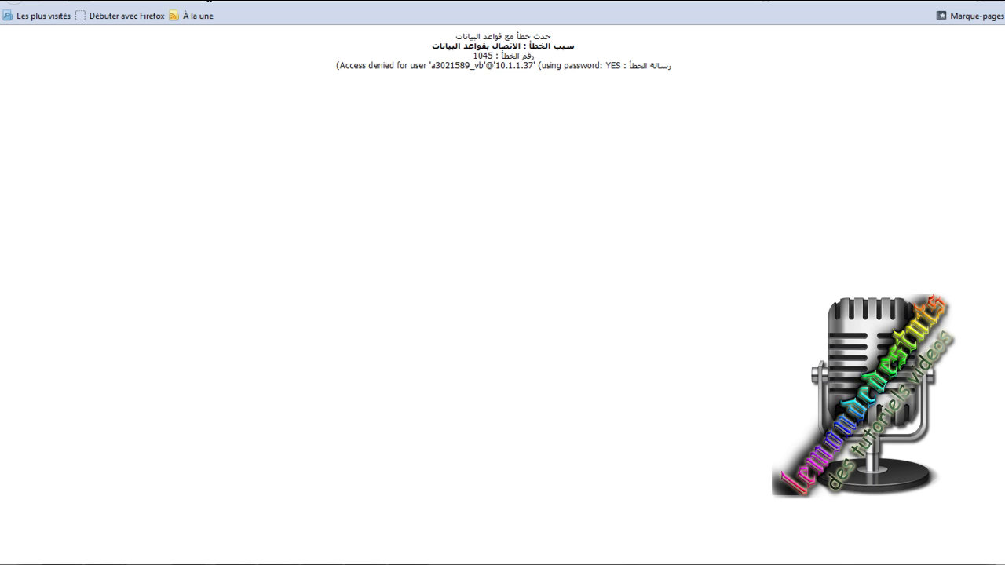
Load the site's /wordpress address and start creating the WordPress configuration file.
type("/")
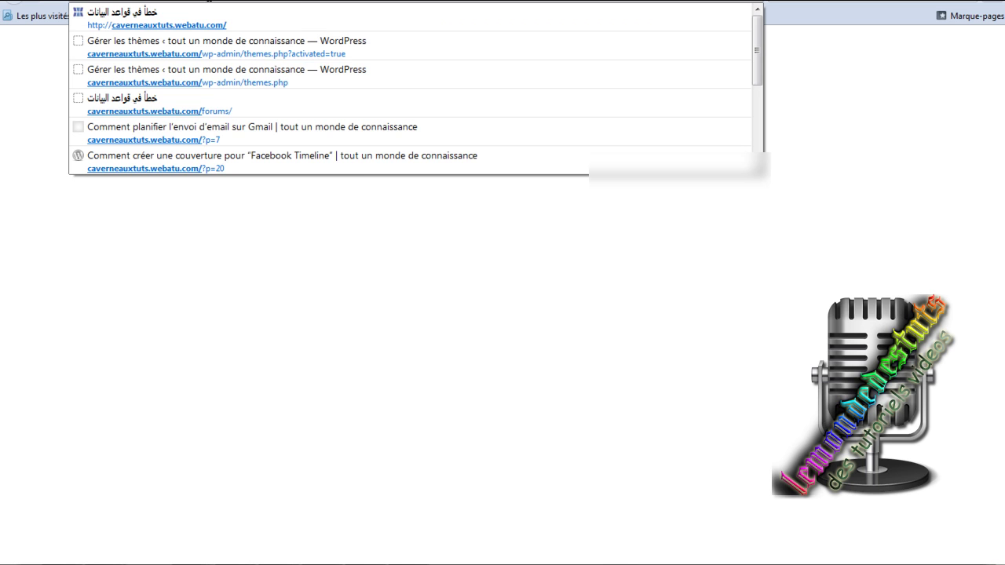
type("w")
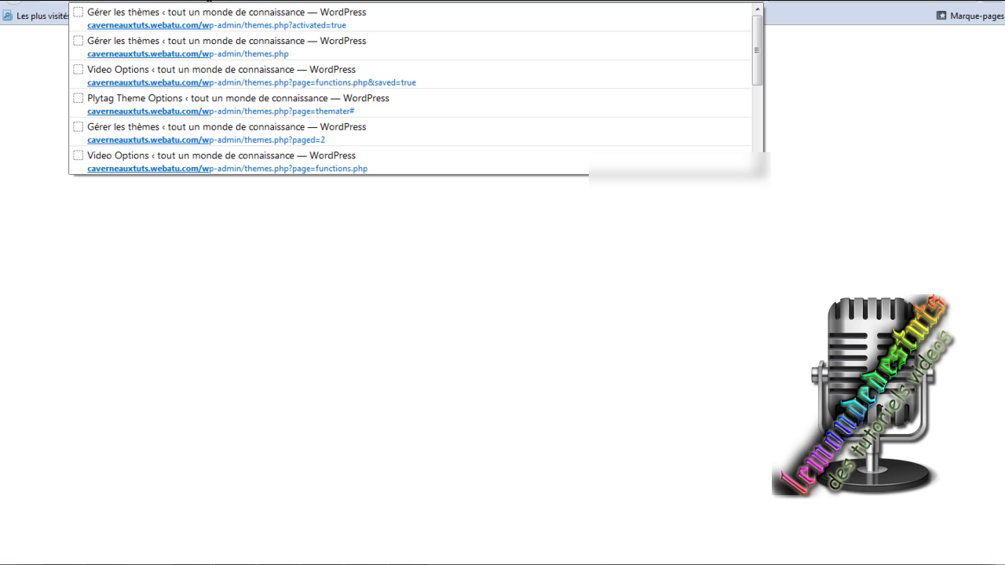
key("Return")
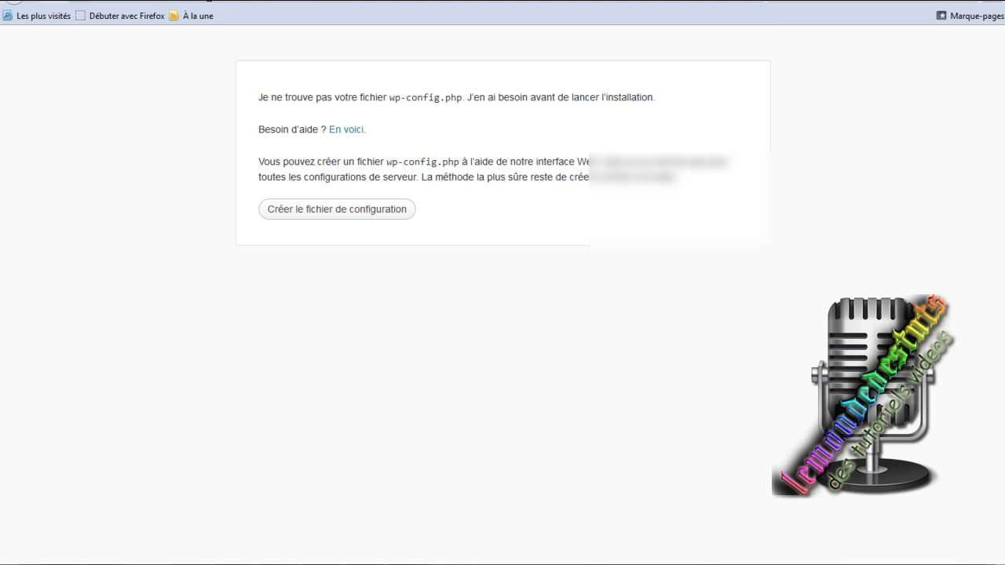
left_click(349, 210)
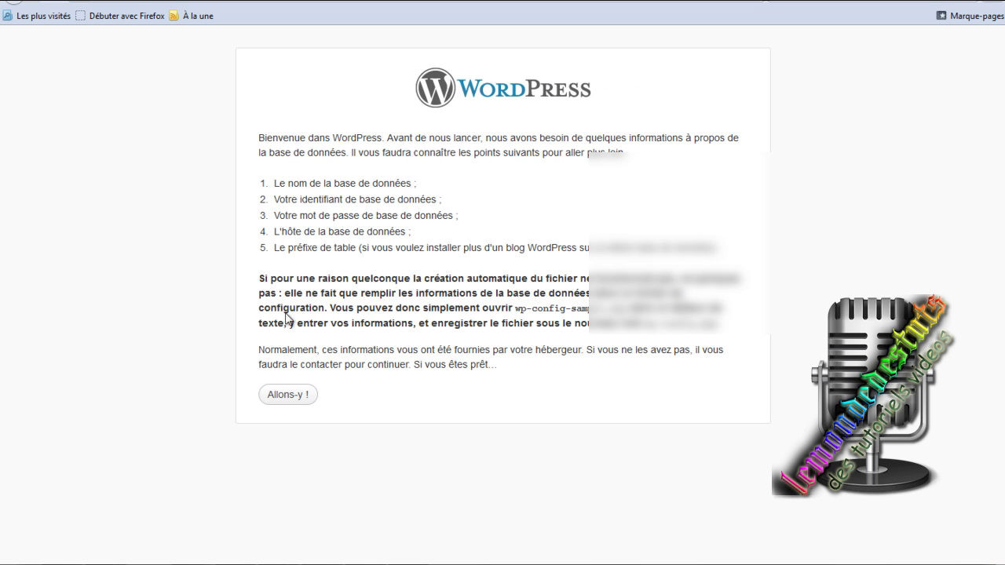
left_click(279, 395)
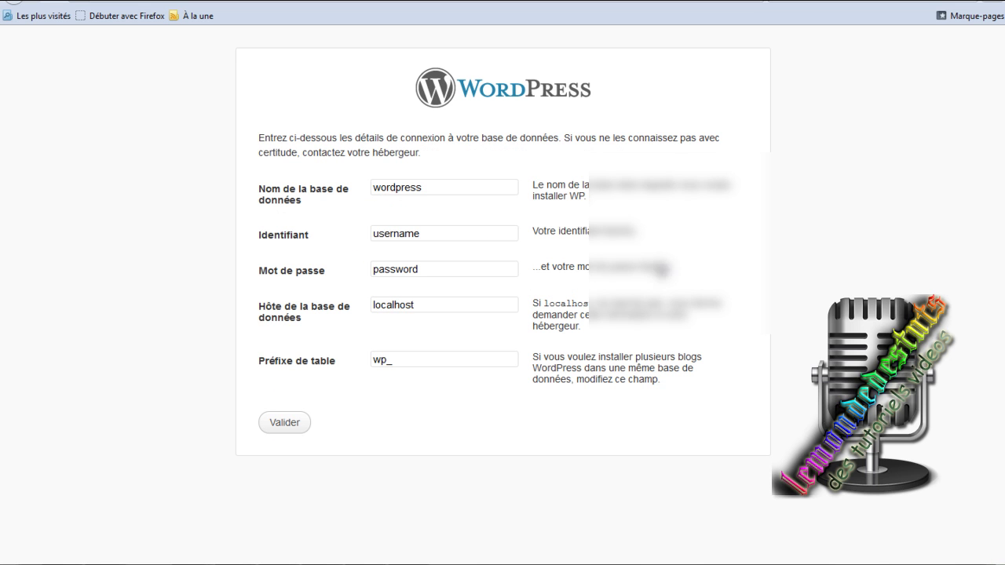
Copy the MySQL host name from the details page and paste it over localhost.
key("ctrl+Tab")
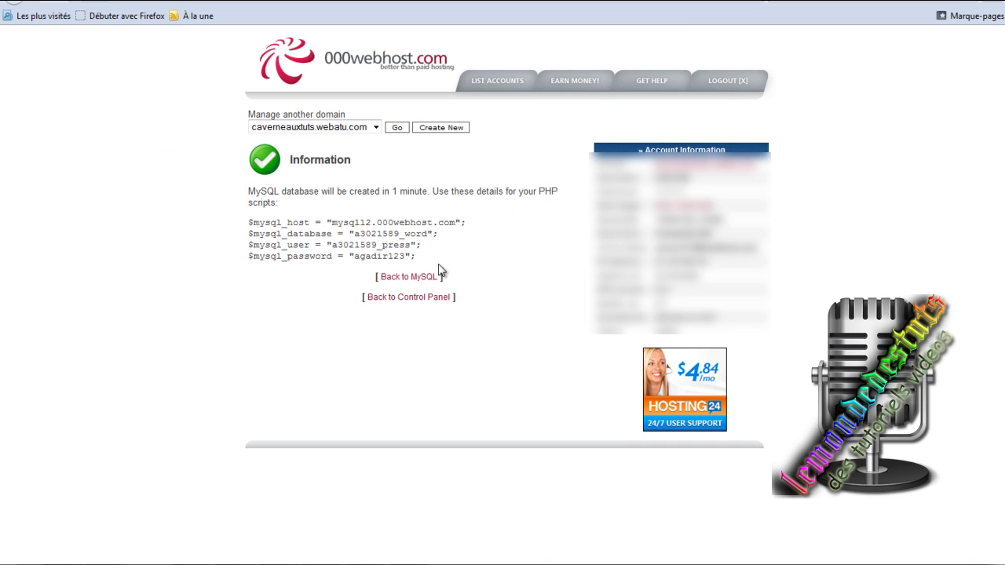
left_click_drag(457, 223, 331, 223)
right_click(335, 222)
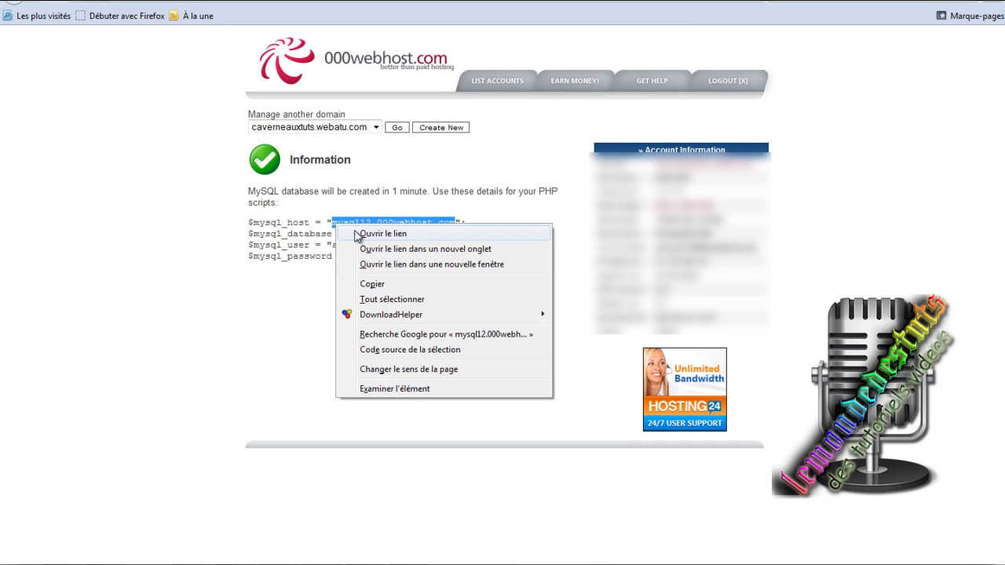
left_click(385, 283)
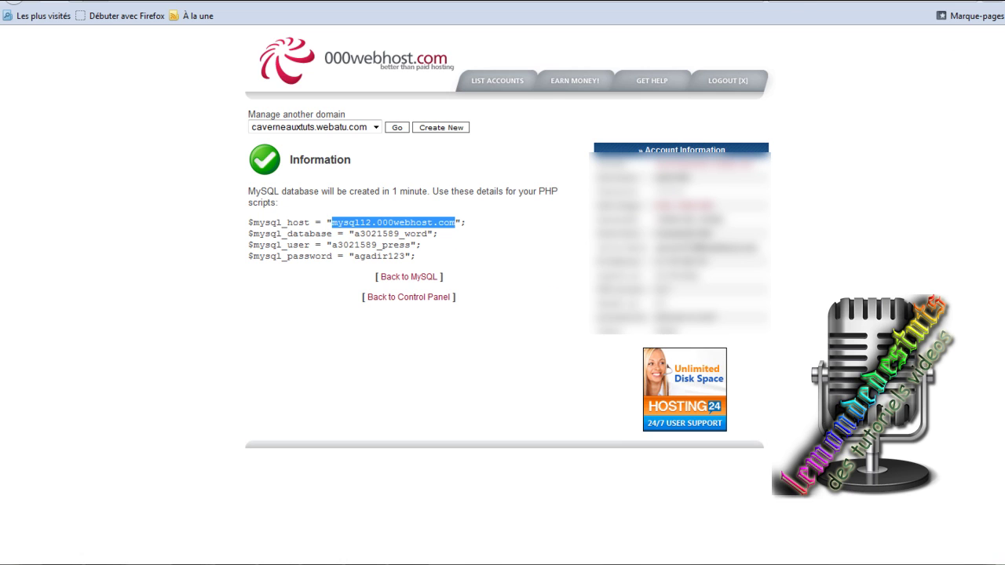
key("ctrl+Tab")
left_click_drag(432, 305, 373, 304)
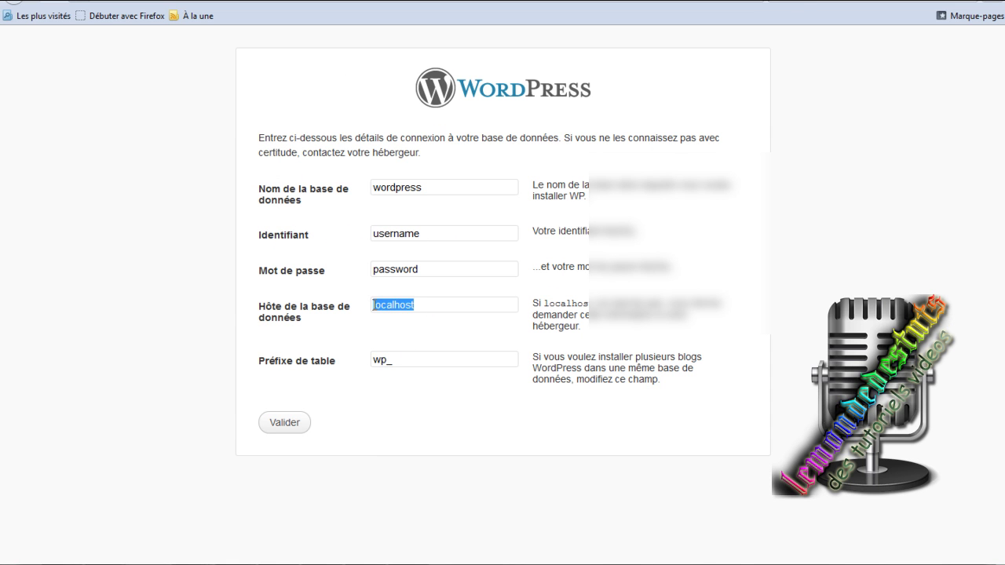
right_click(383, 308)
left_click(434, 365)
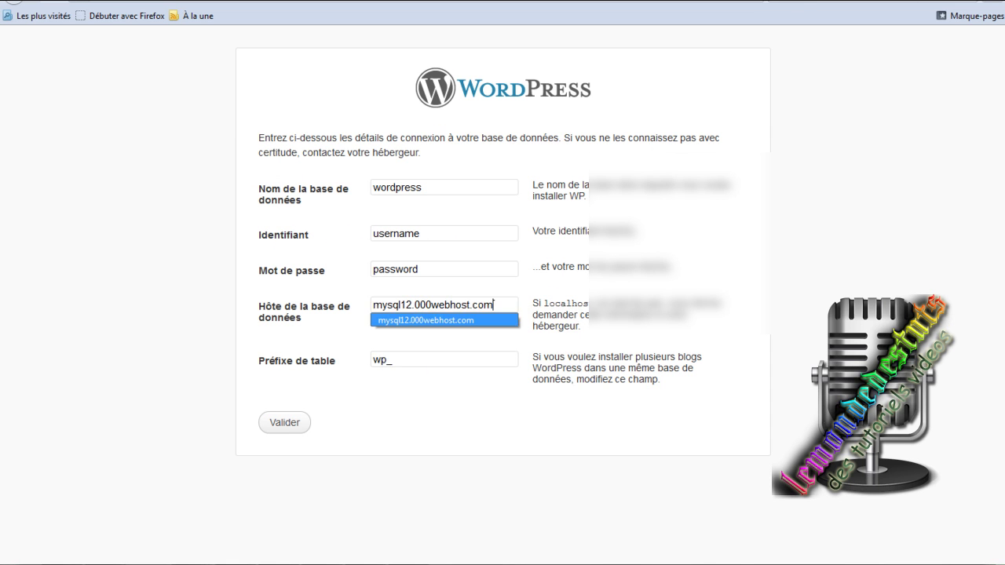
Copy the MySQL database name from the details page and return to the WordPress form.
key("ctrl+Tab")
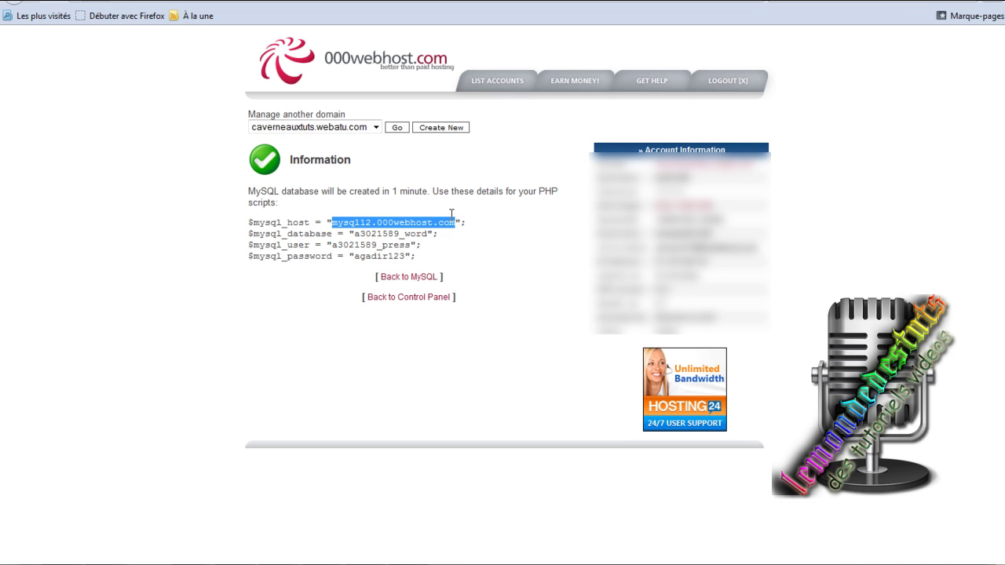
left_click_drag(429, 233, 354, 233)
right_click(363, 236)
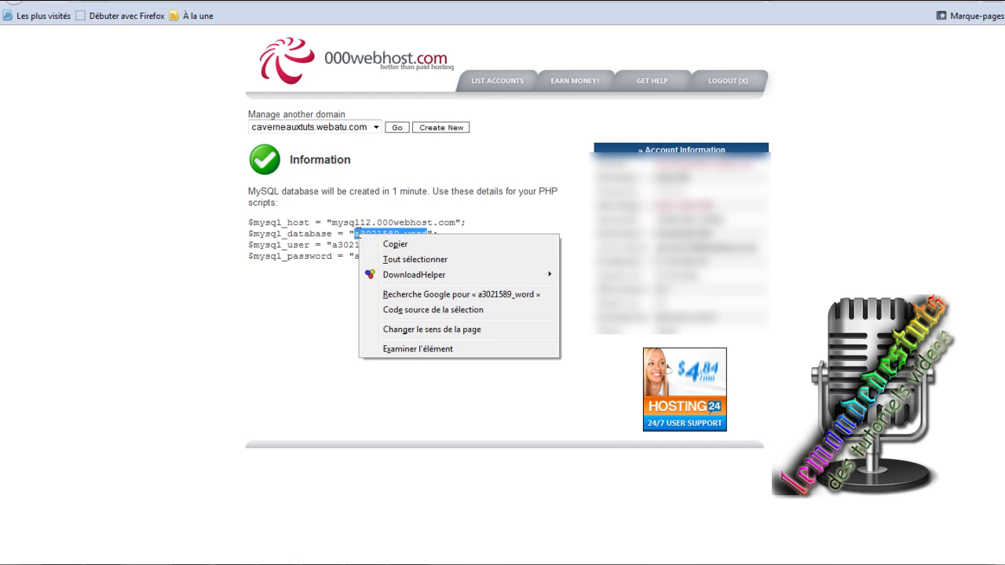
left_click(409, 244)
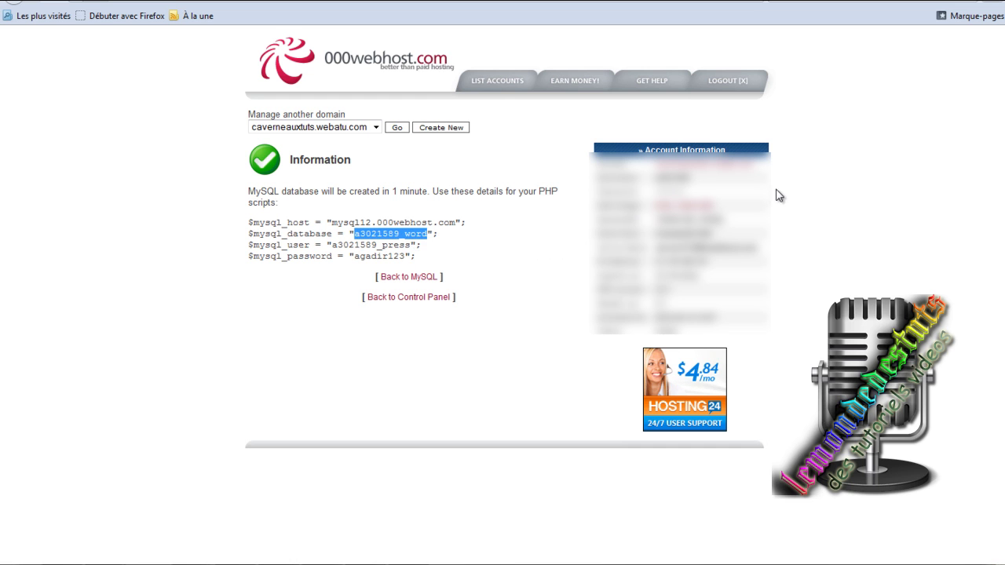
key("ctrl+Tab")
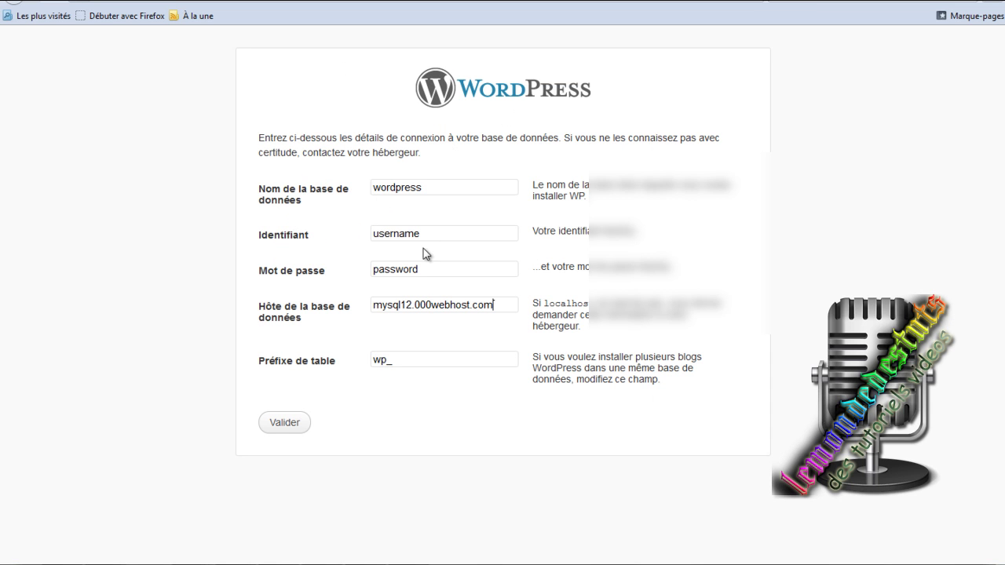
Replace the default 'wordpress' database name with the hosting's database name.
double_click(438, 185)
right_click(382, 189)
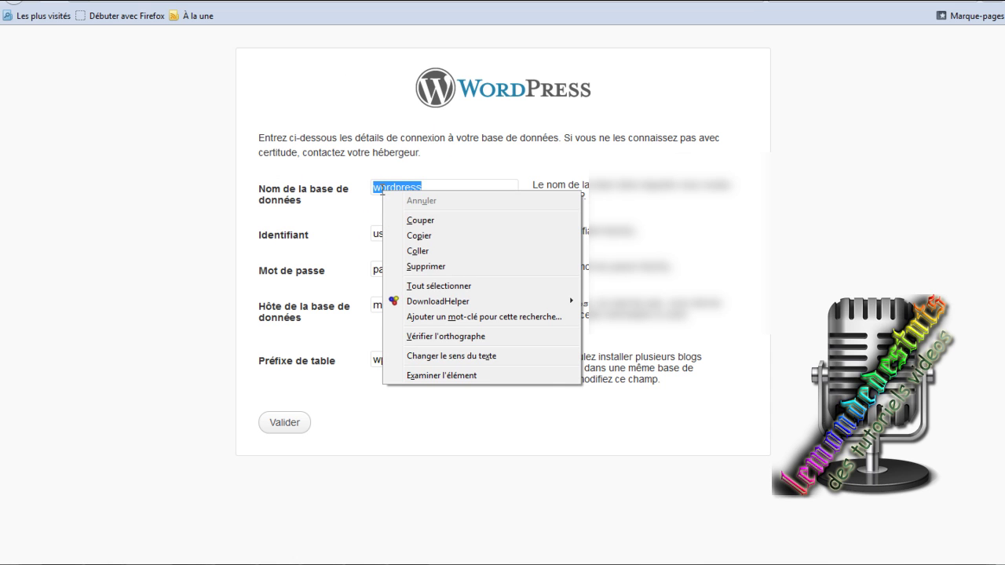
left_click(429, 250)
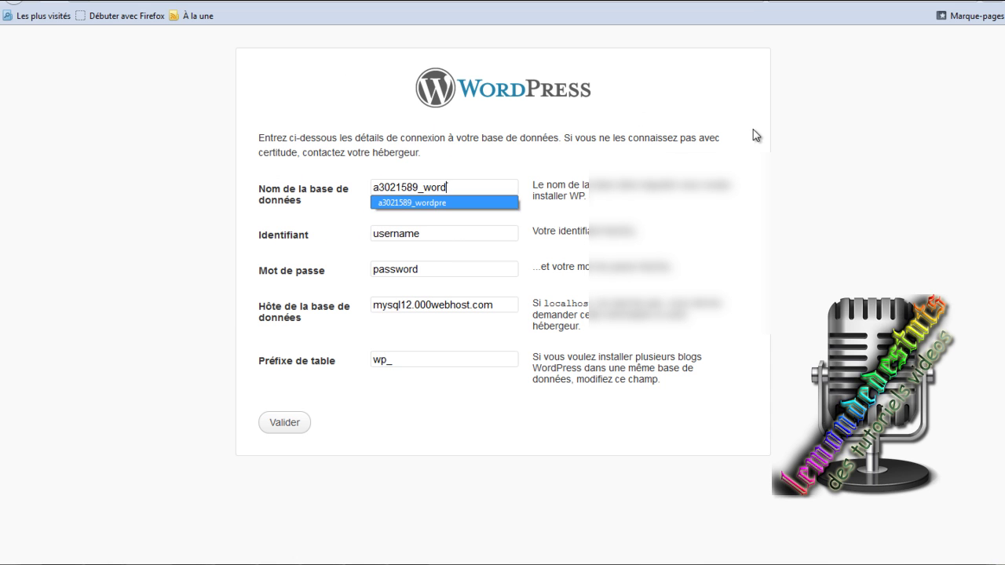
Copy the database user name from the MySQL details into the Identifiant field.
key("ctrl+Tab")
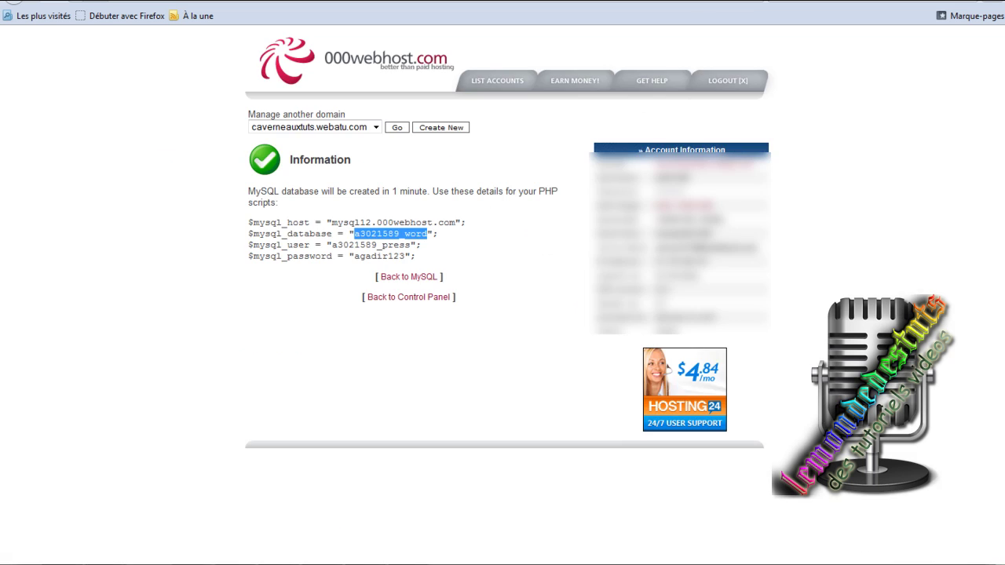
left_click_drag(412, 246, 333, 246)
right_click(334, 247)
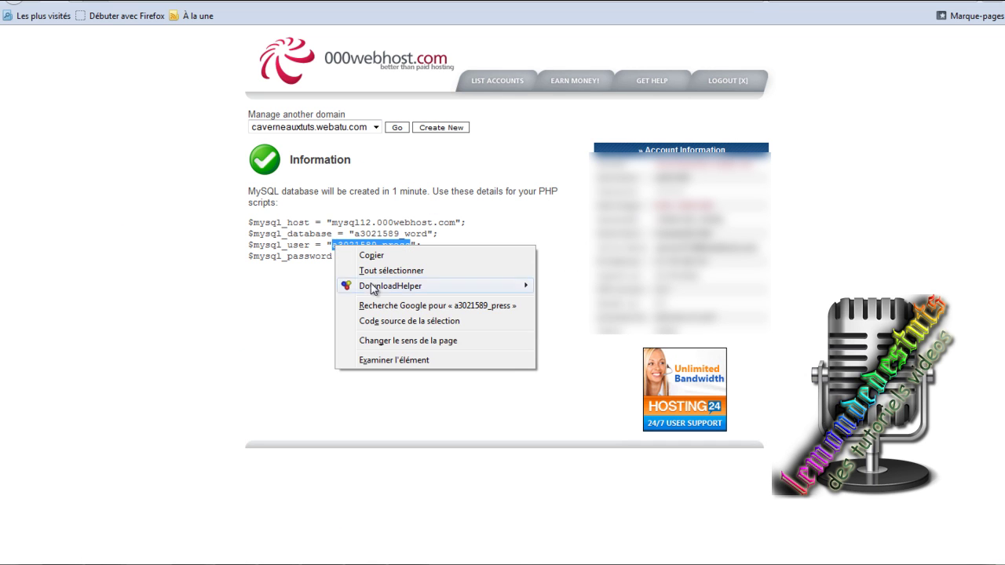
left_click(385, 256)
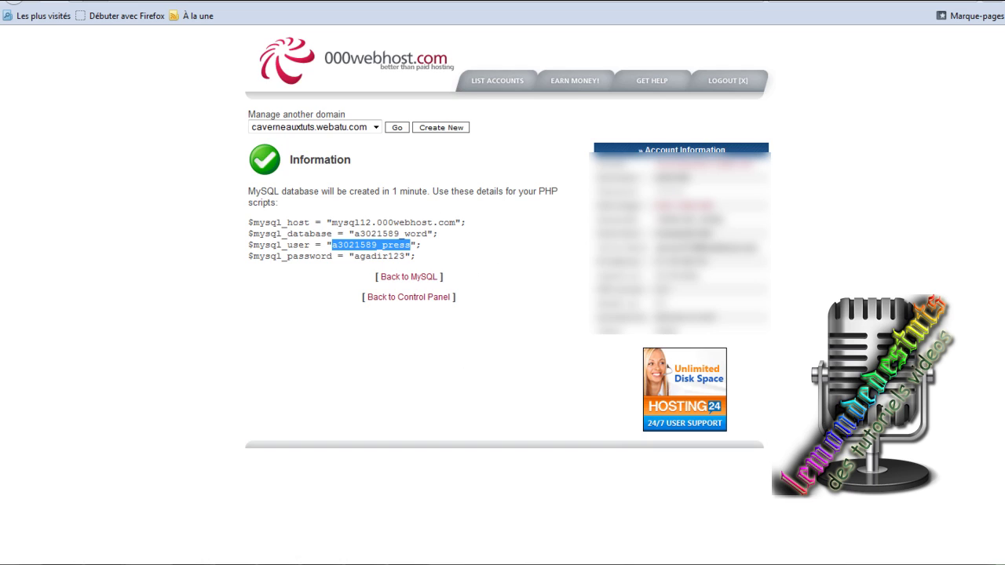
key("ctrl+Tab")
double_click(391, 271)
left_click_drag(417, 234, 377, 239)
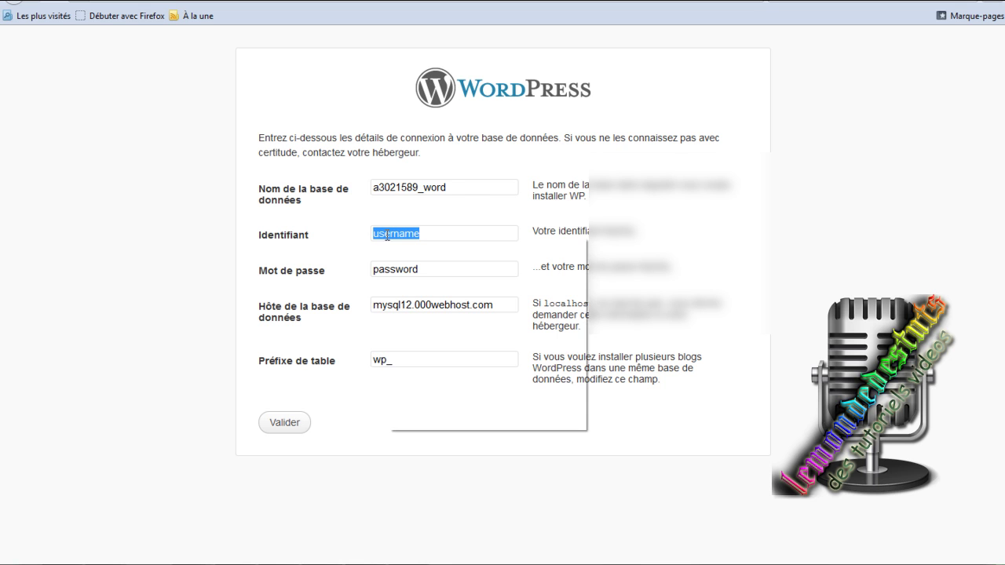
right_click(387, 235)
left_click(430, 293)
Paste the hosting's database password into Mot de passe and submit the connection form.
left_click(446, 274)
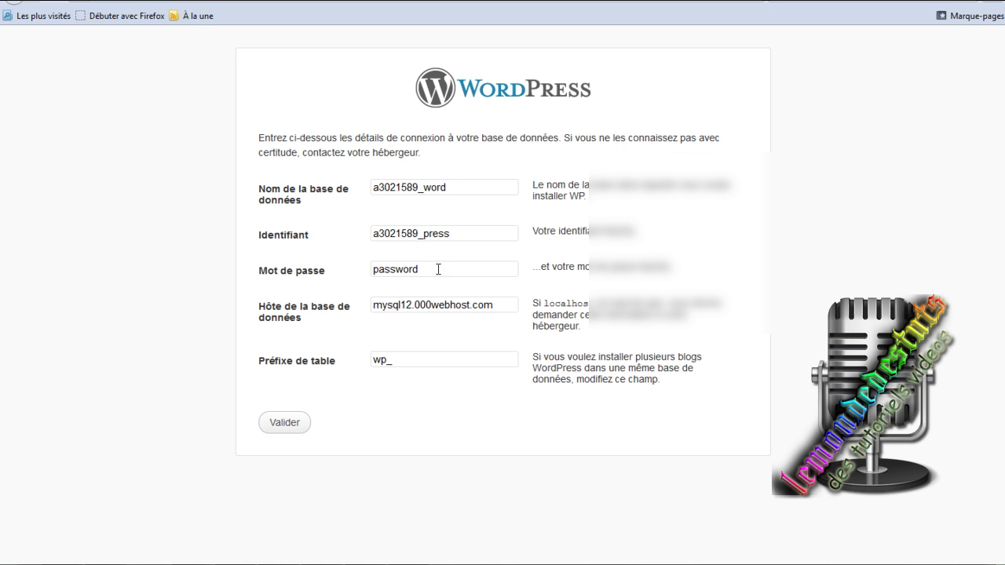
key("ctrl+Tab")
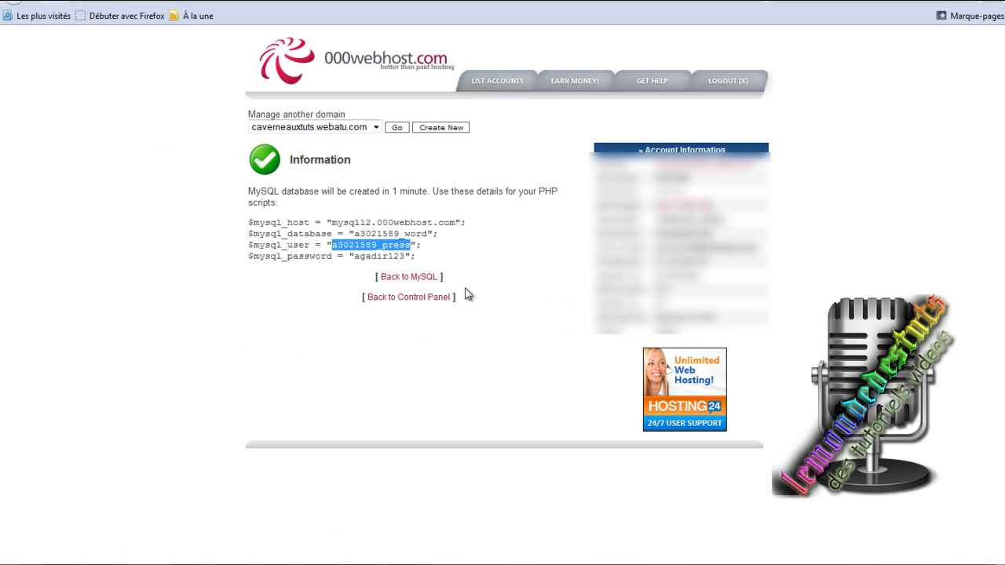
left_click_drag(402, 257, 357, 261)
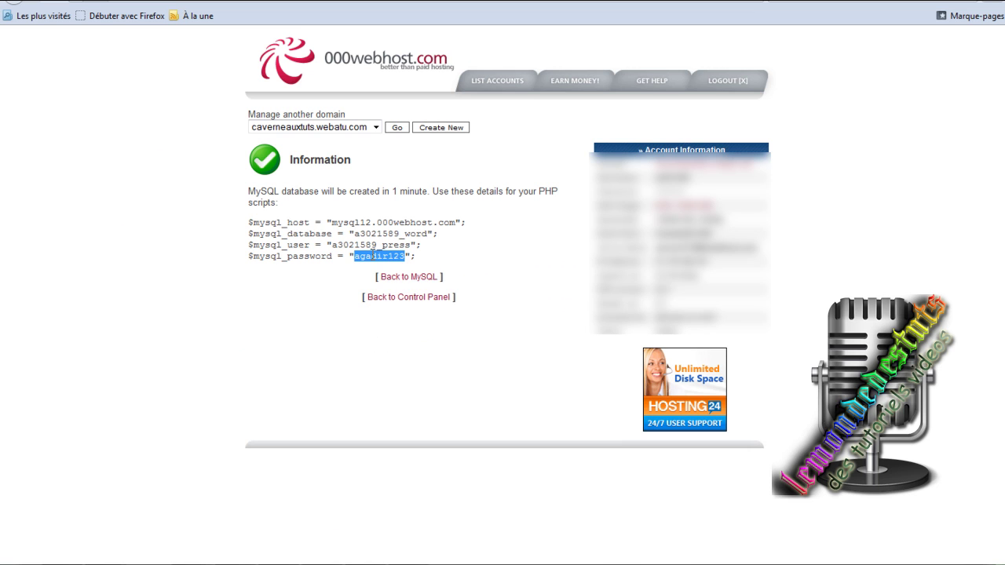
right_click(372, 256)
left_click(405, 266)
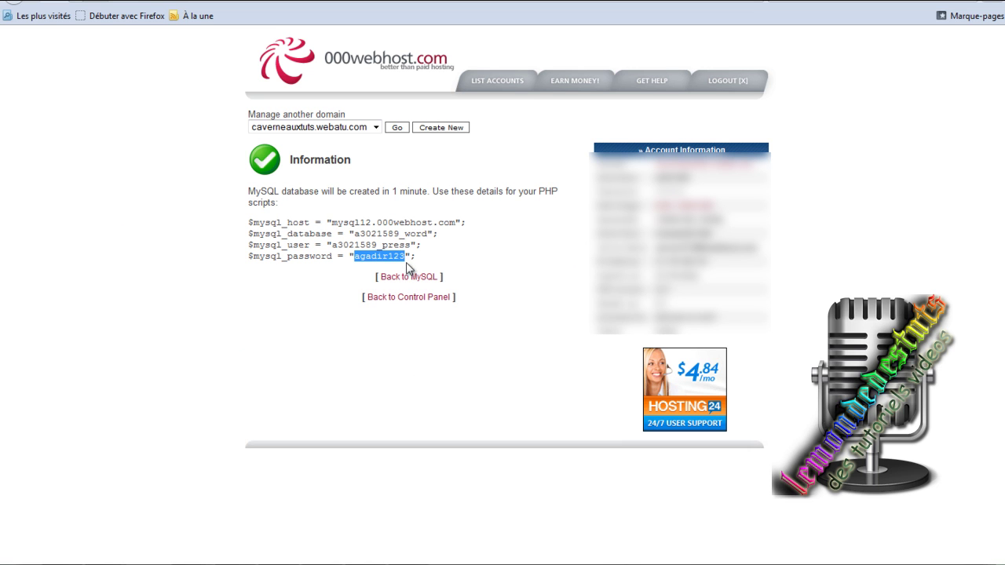
left_click(813, 1)
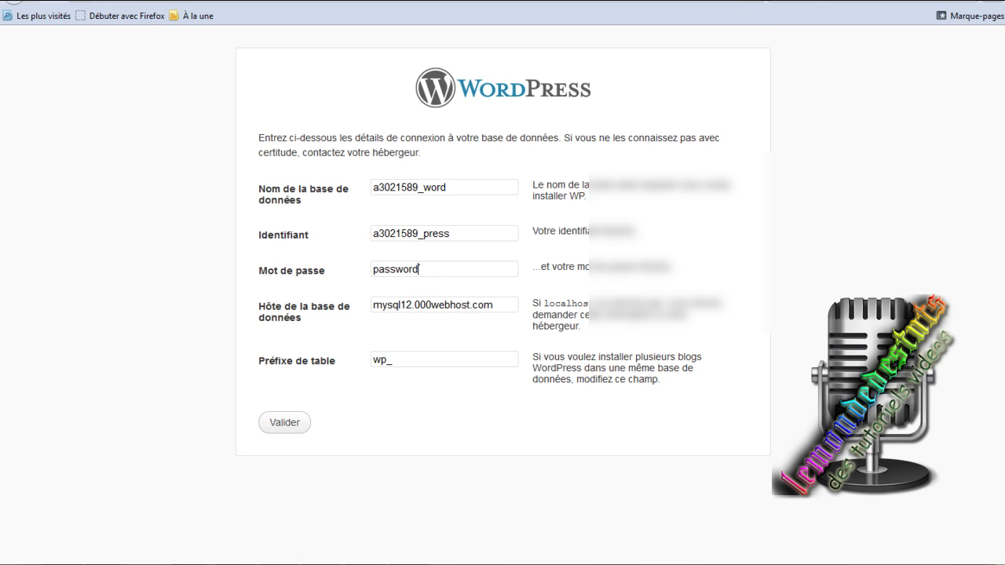
left_click_drag(443, 279, 372, 269)
right_click(382, 268)
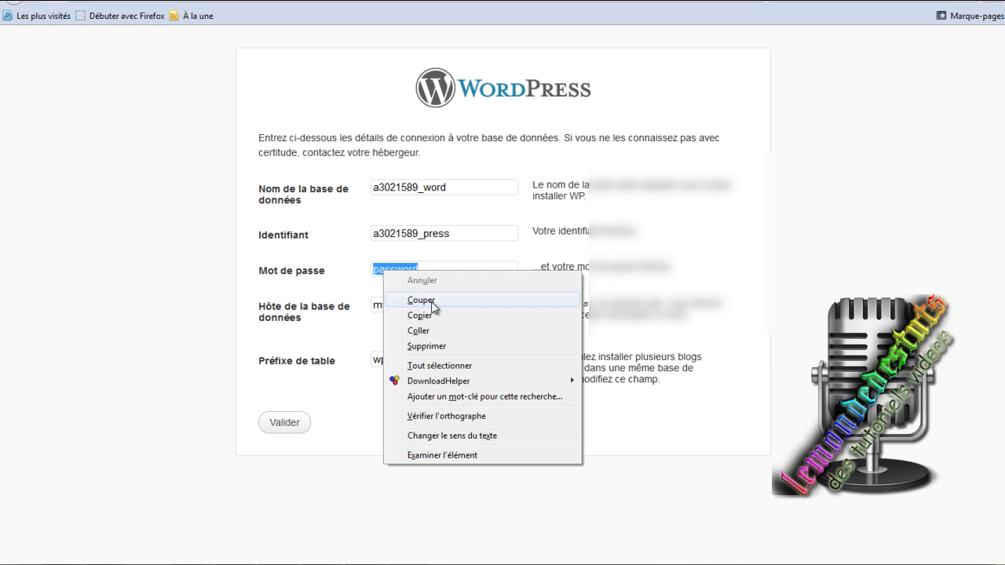
left_click(420, 331)
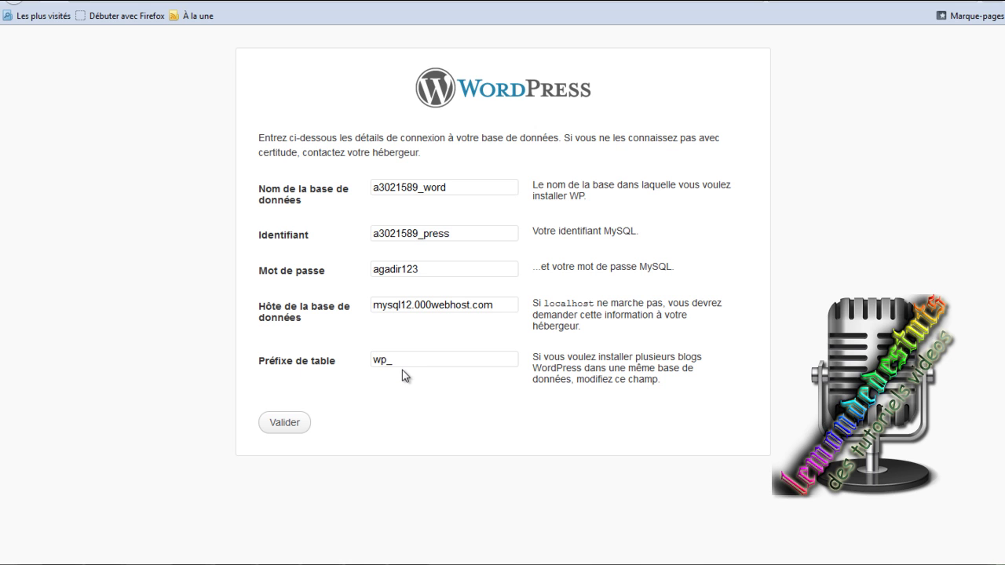
left_click(276, 429)
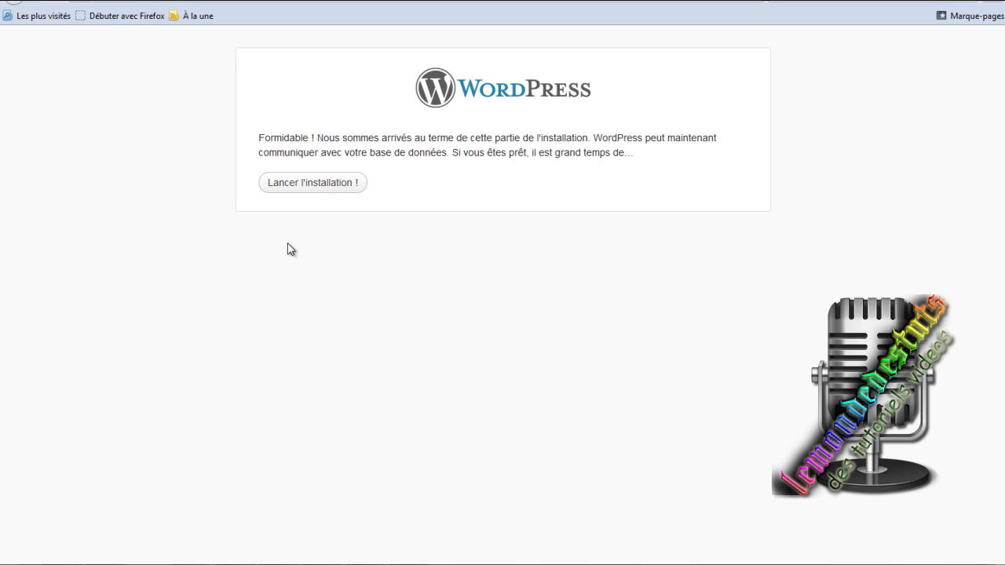
Install WordPress with site title 'cavernes aux tuts', the admin password entered twice, and an e-mail address.
left_click(324, 188)
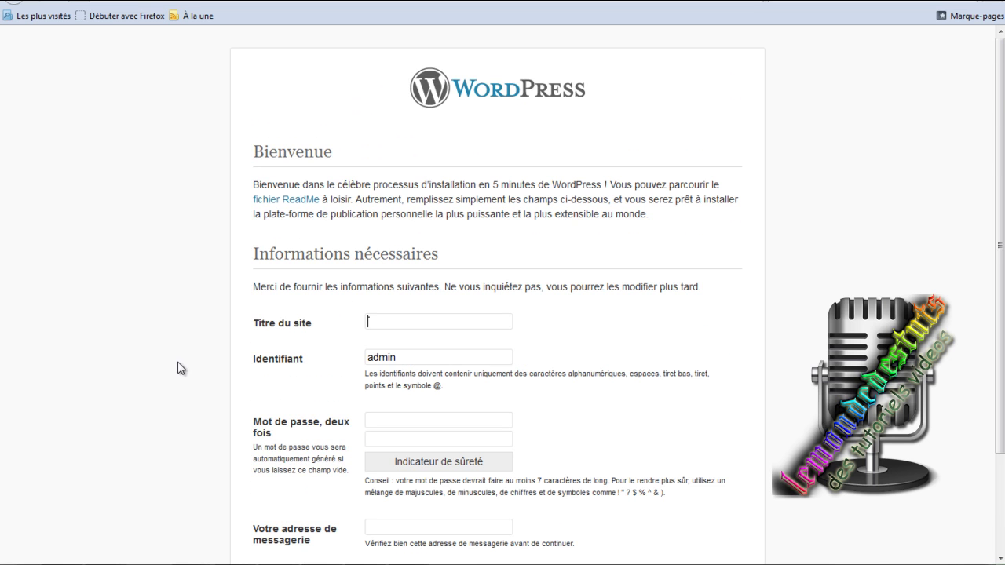
scroll(391, 237, "down", 1)
left_click(421, 199)
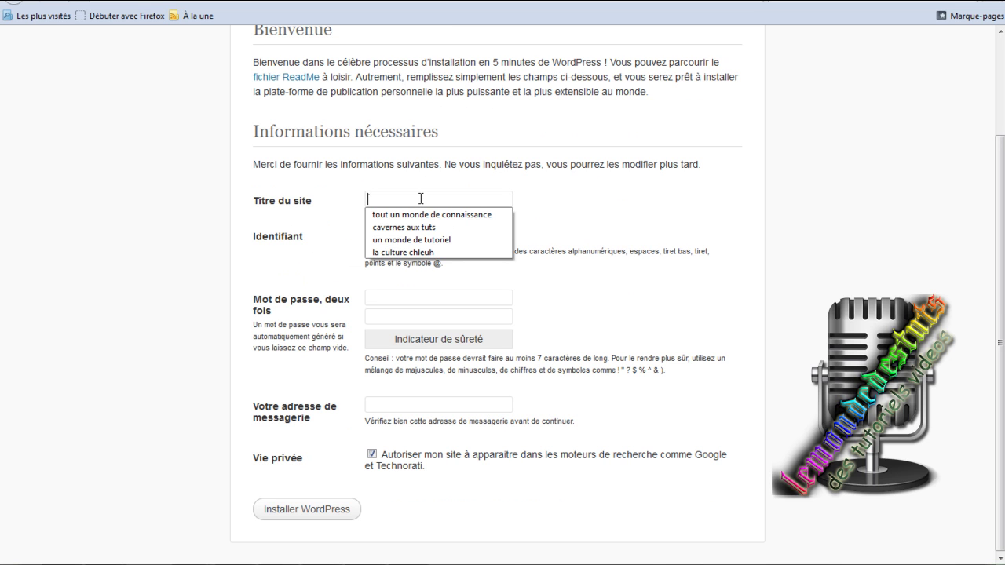
left_click(408, 227)
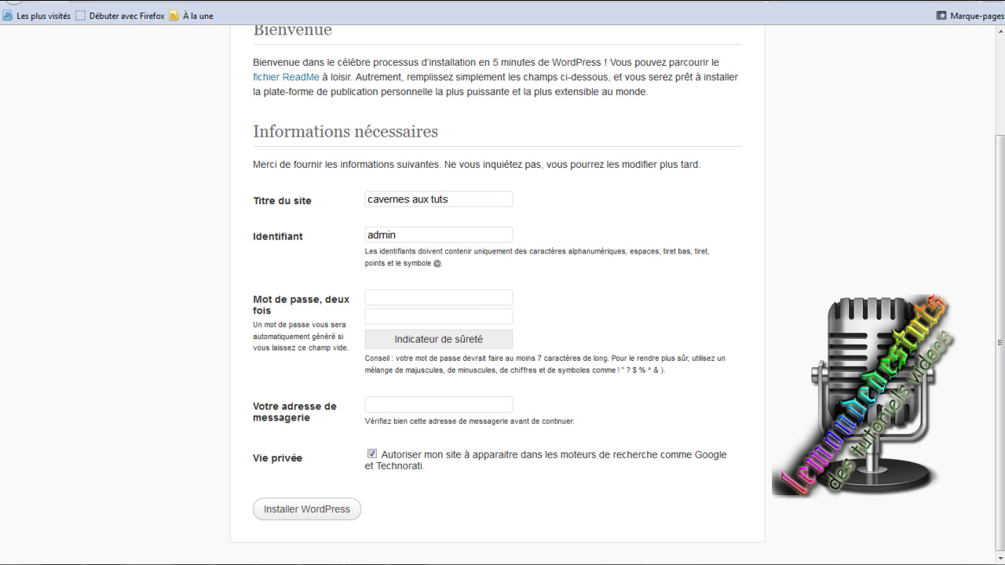
type("•••")
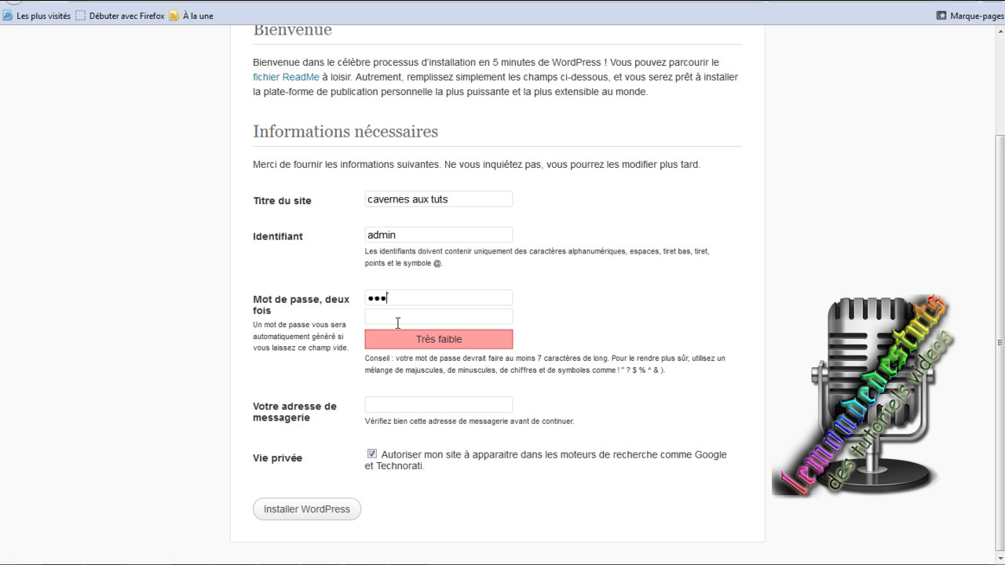
type("•••")
left_click(396, 407)
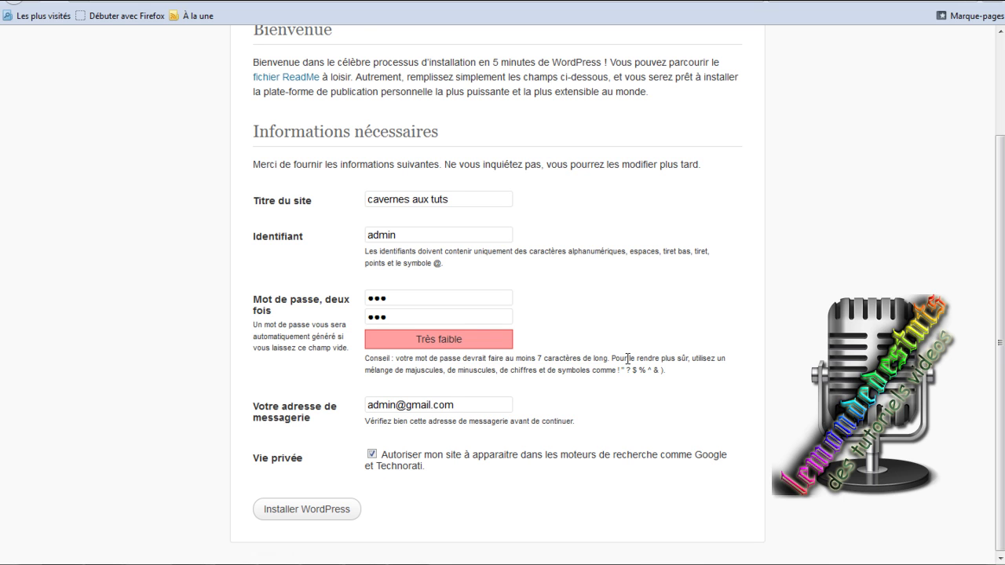
left_click(321, 510)
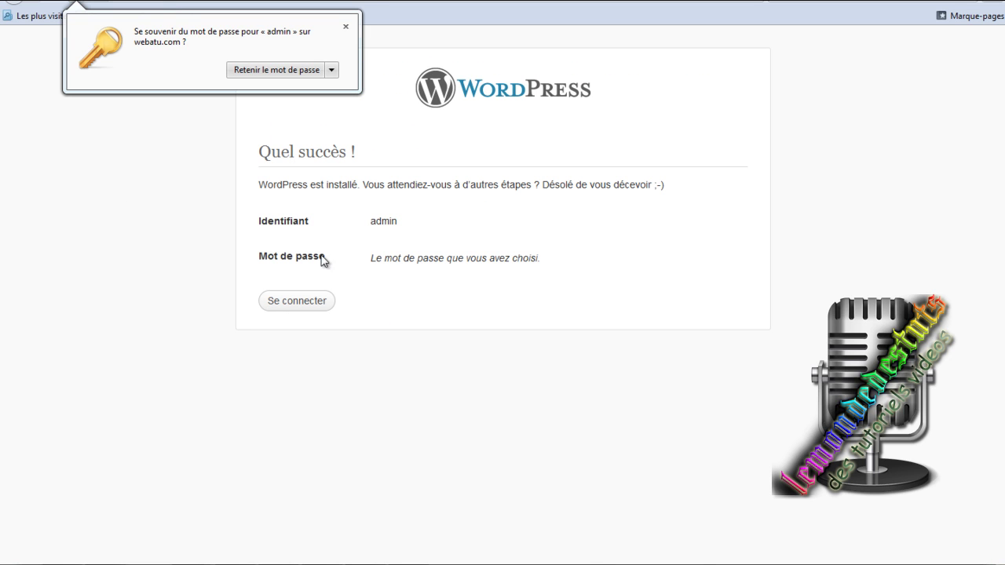
Sign in to WordPress with user name 'admin' and the administrator password.
left_click(312, 300)
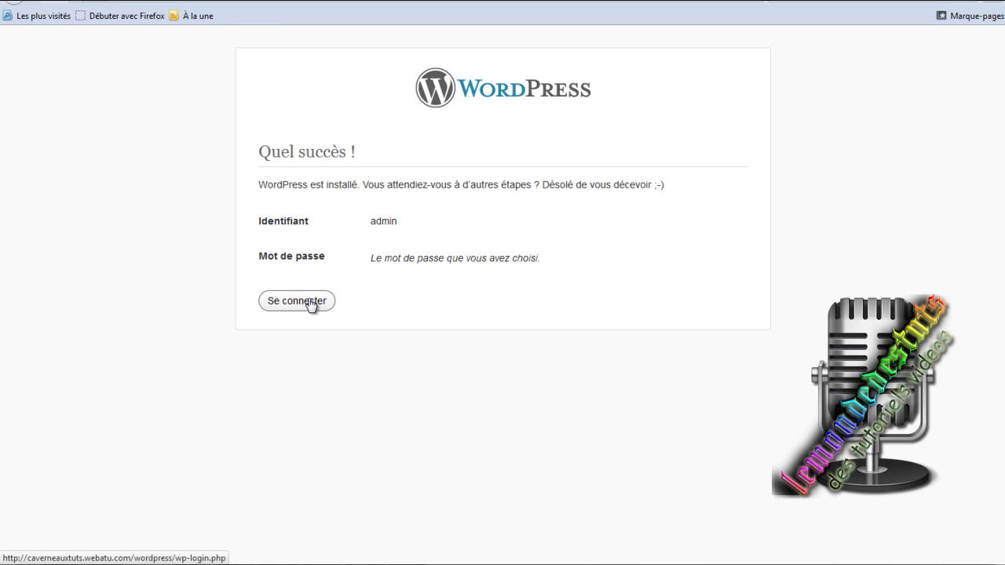
left_click(310, 300)
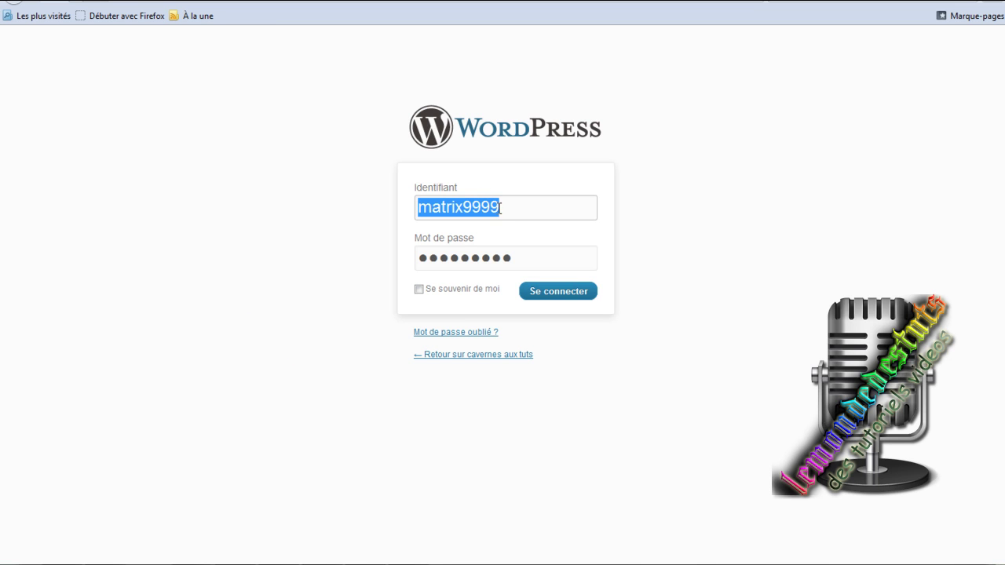
key("BackSpace")
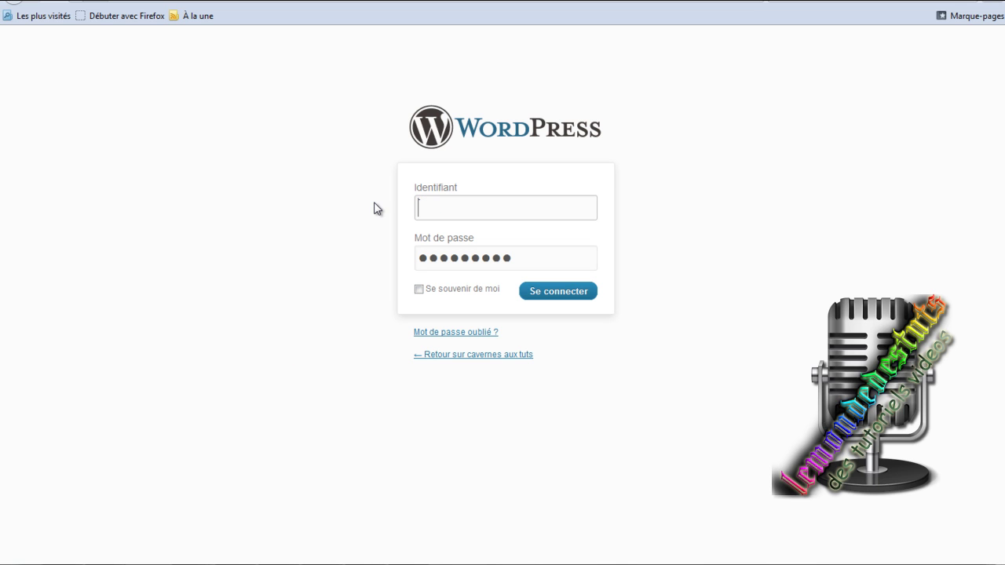
type("admin")
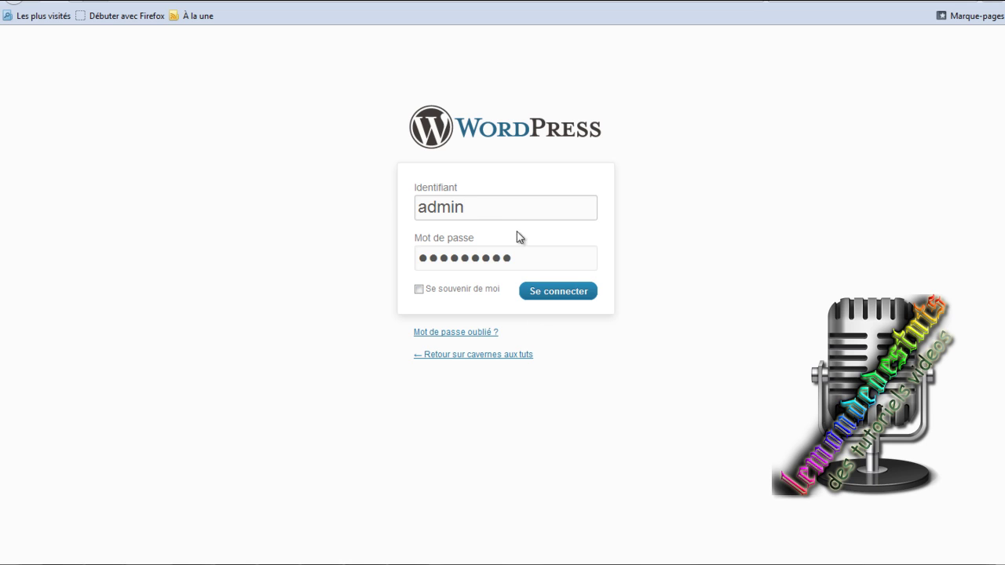
left_click_drag(459, 250, 386, 254)
left_click(529, 262)
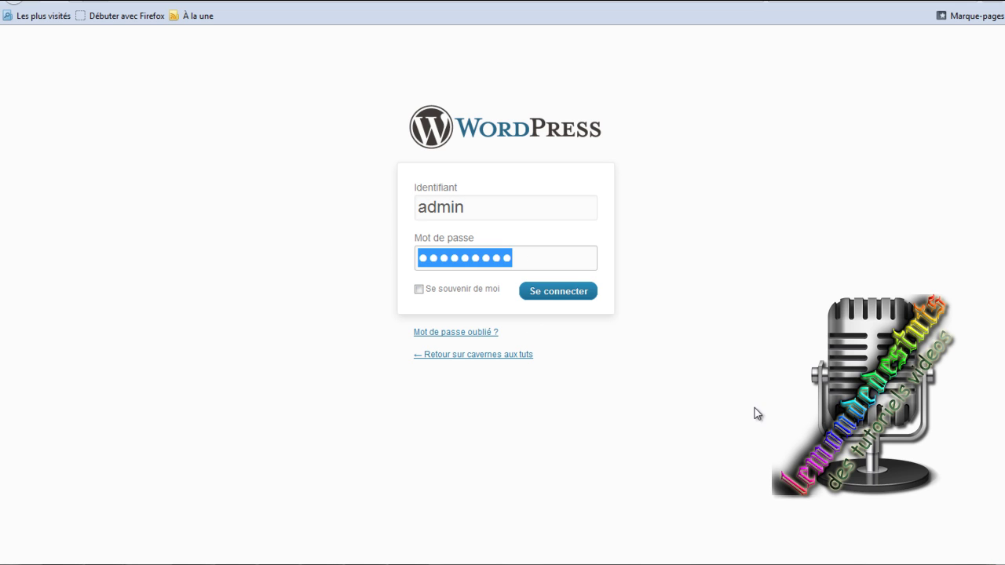
type("***")
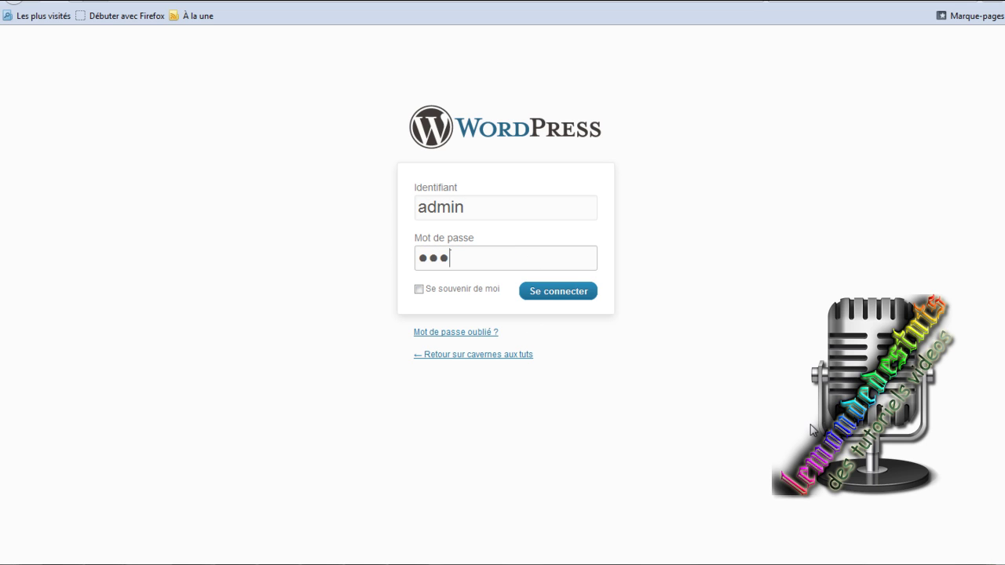
left_click(559, 292)
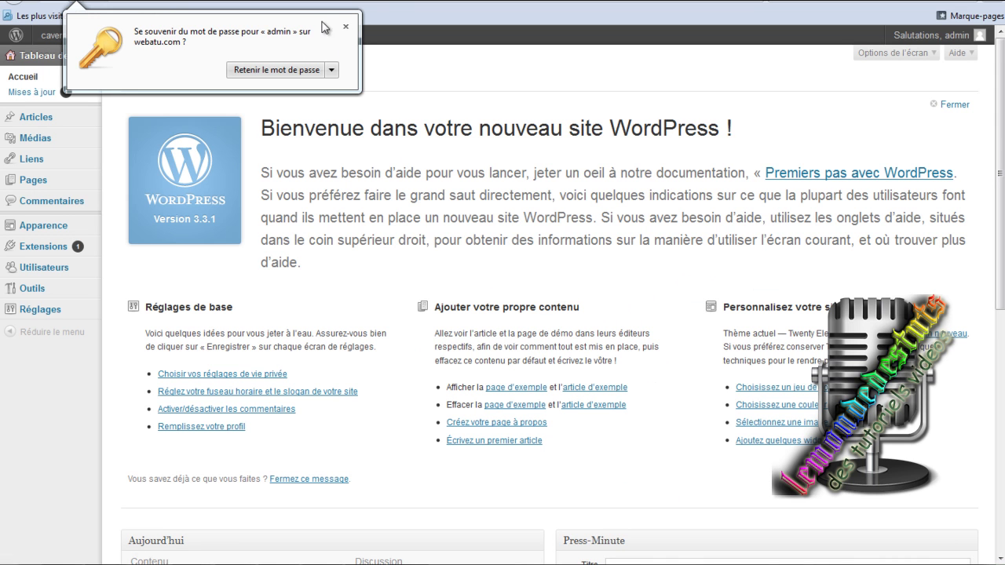
Open a new post in Articles > Ajouter, toggle HTML/Visuel, and show the second formatting row.
left_click(345, 26)
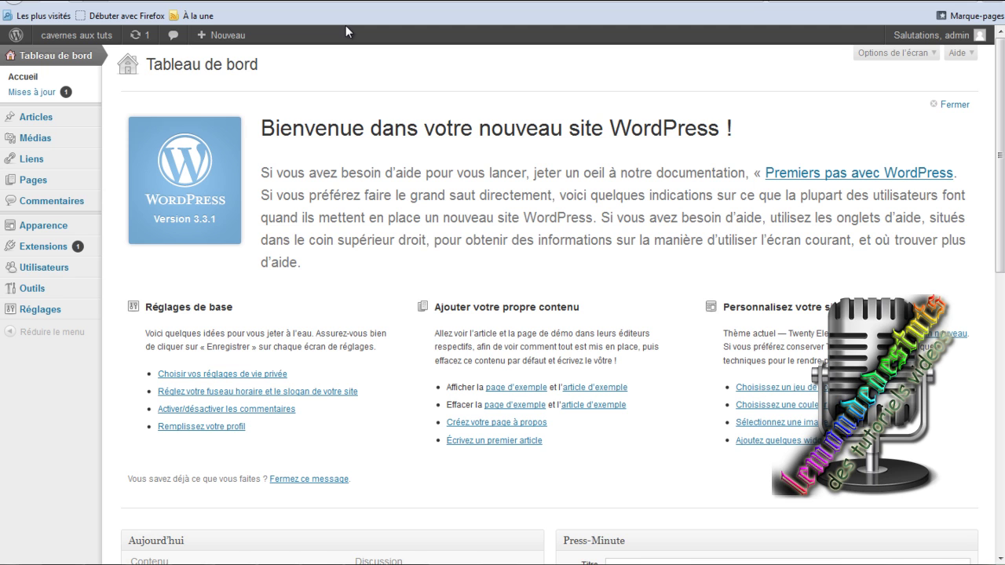
mouse_move(43, 121)
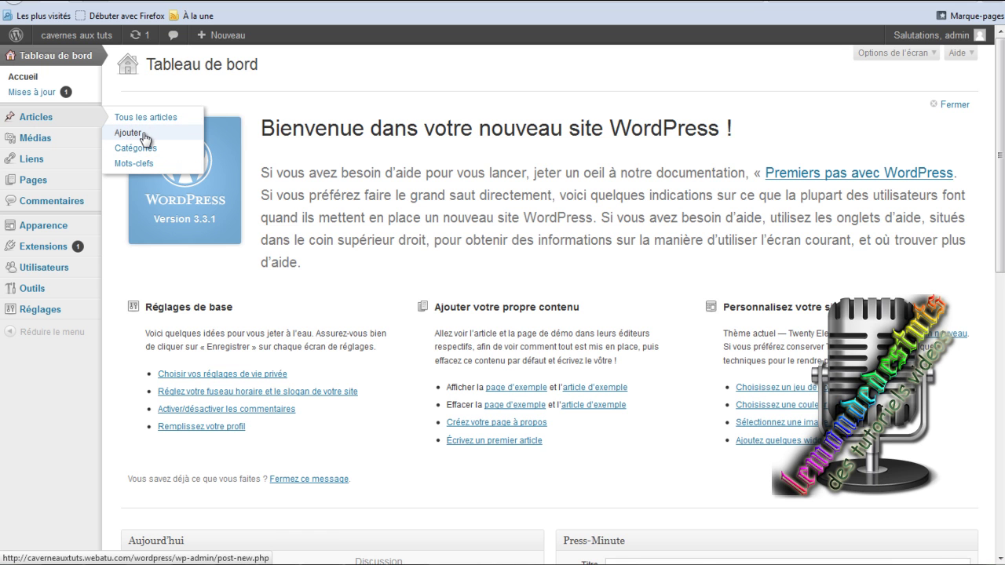
left_click(145, 138)
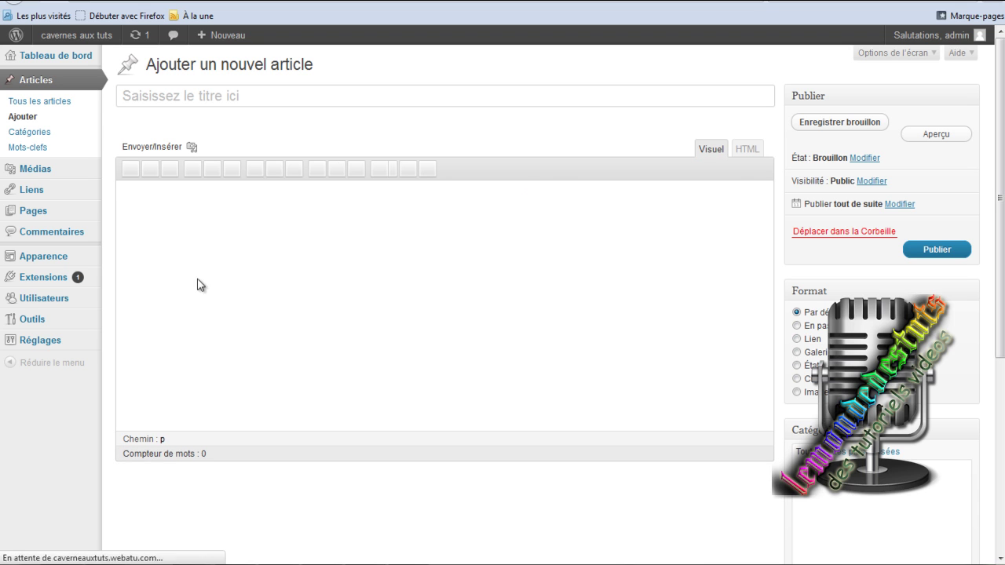
left_click(743, 151)
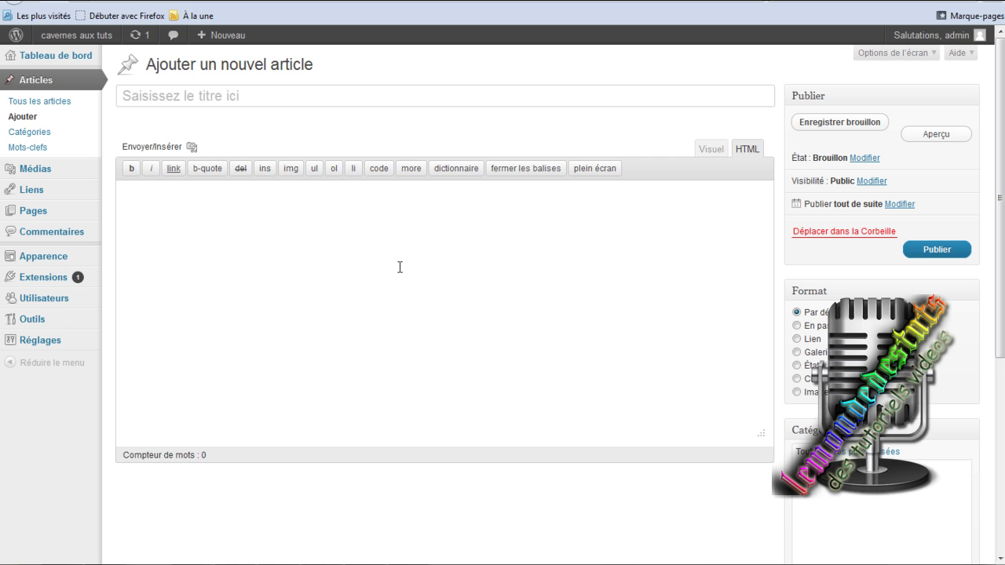
left_click(705, 151)
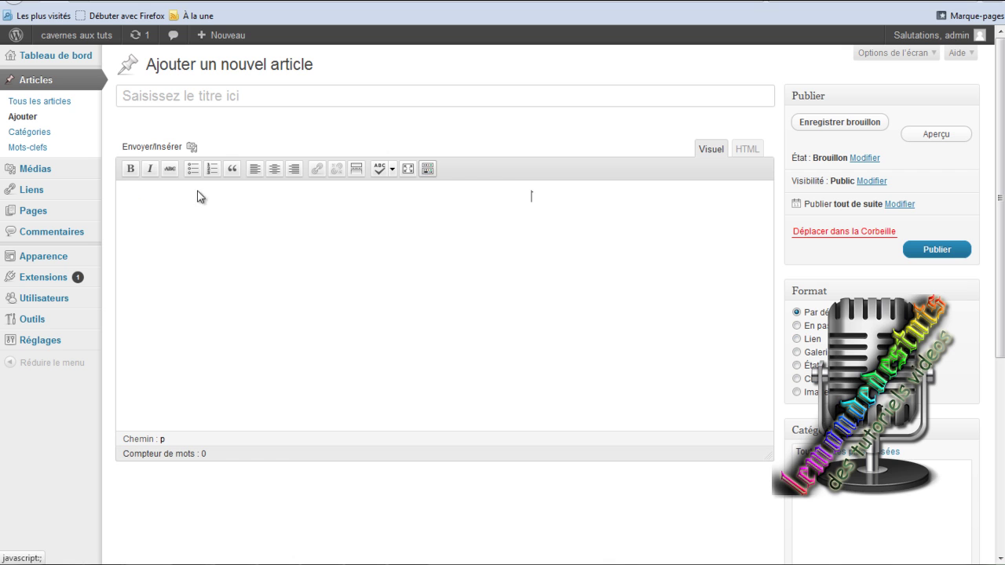
left_click(428, 168)
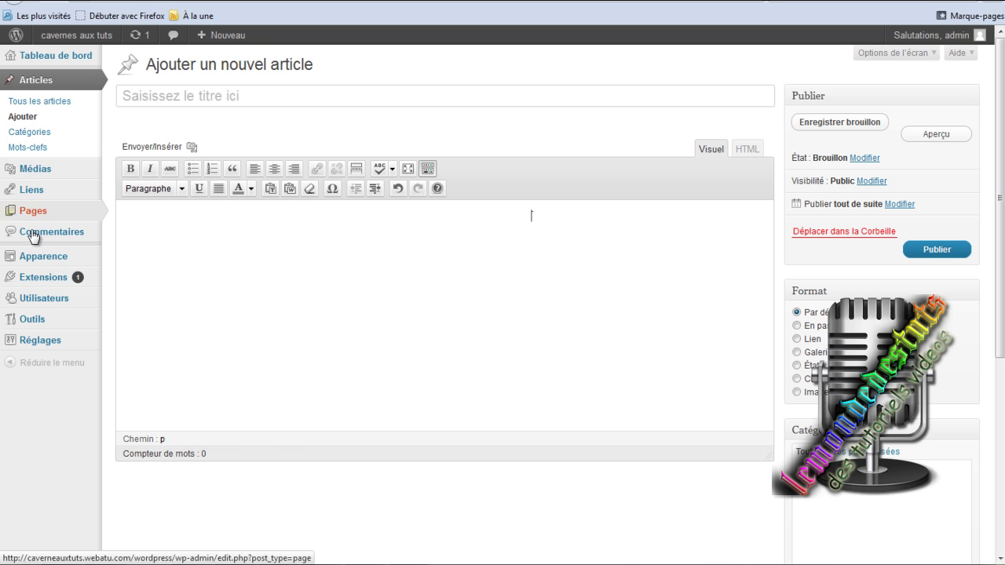
Head to Apparence > Thèmes from the post editor.
mouse_move(45, 210)
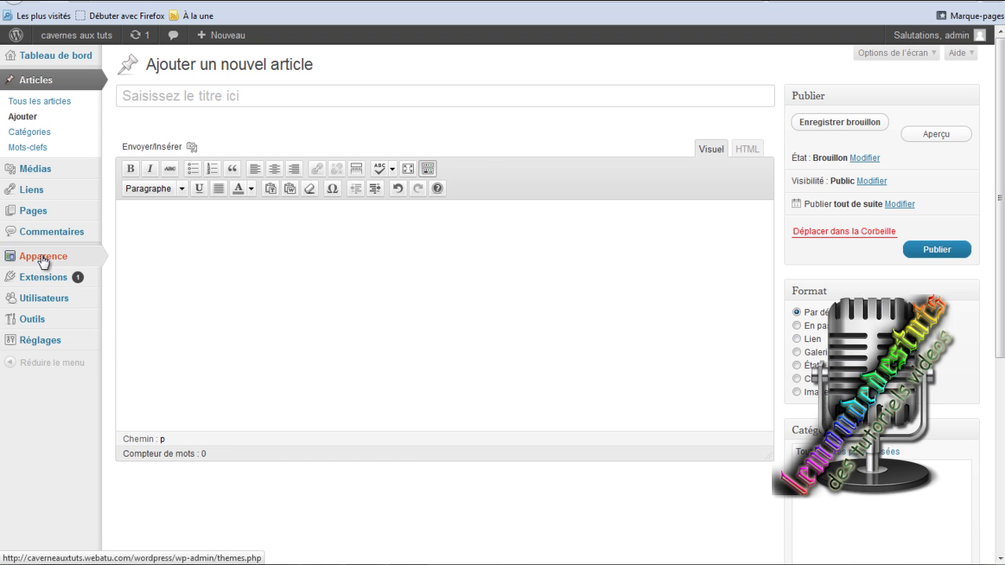
mouse_move(54, 257)
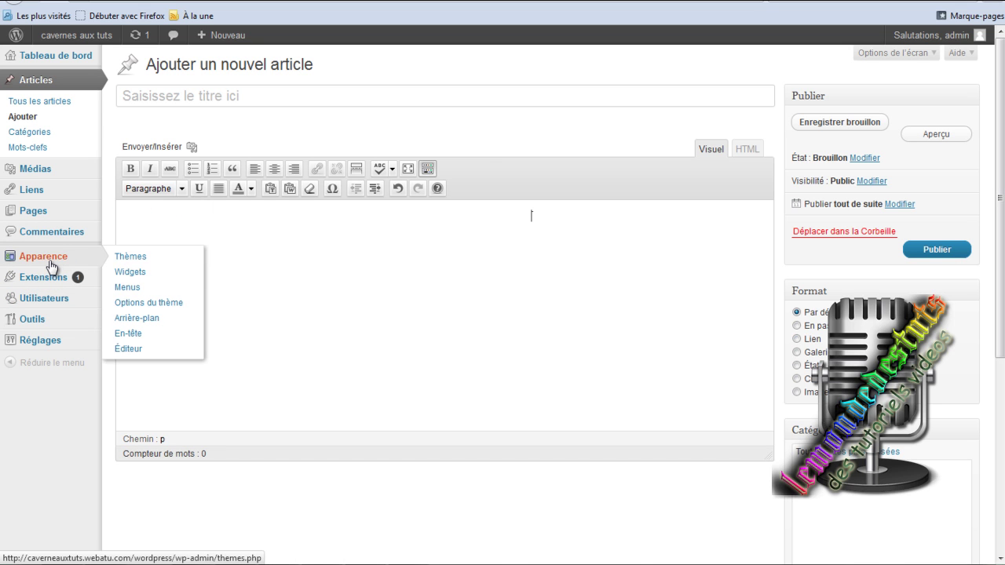
left_click(140, 259)
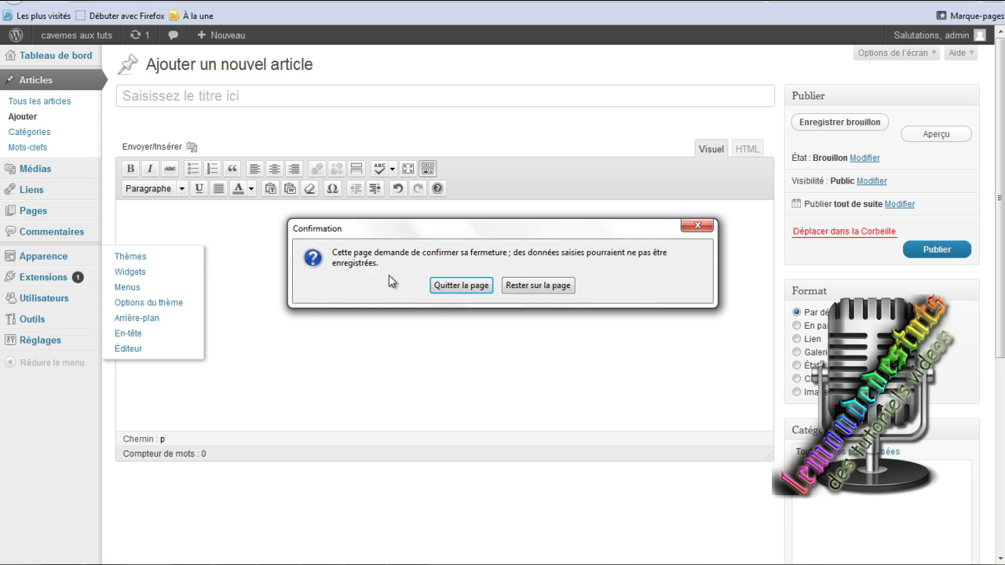
Leave the unsaved post and review the themes: Twenty Eleven 1.3 current, Twenty Ten available.
left_click(459, 285)
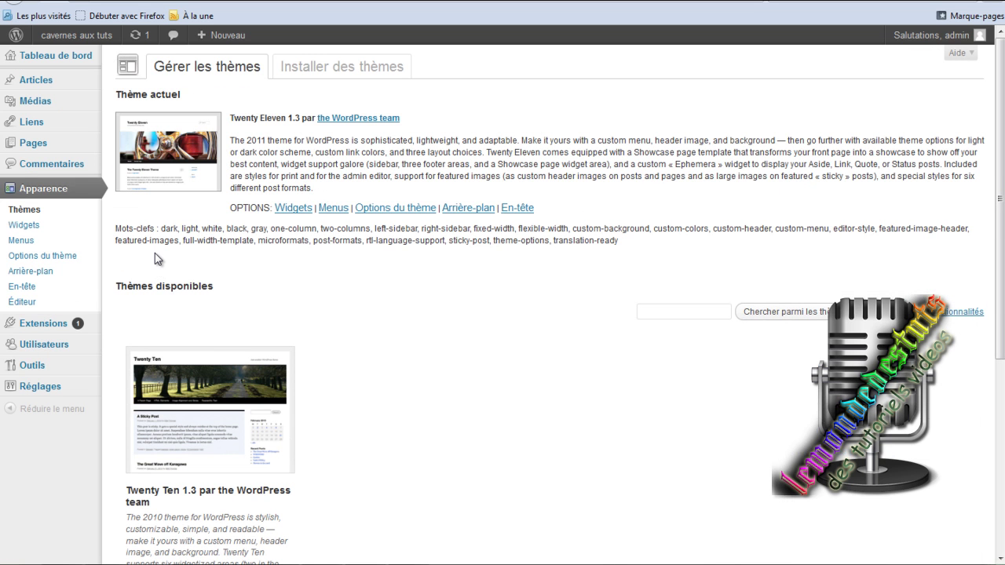
scroll(363, 337, "down", 2)
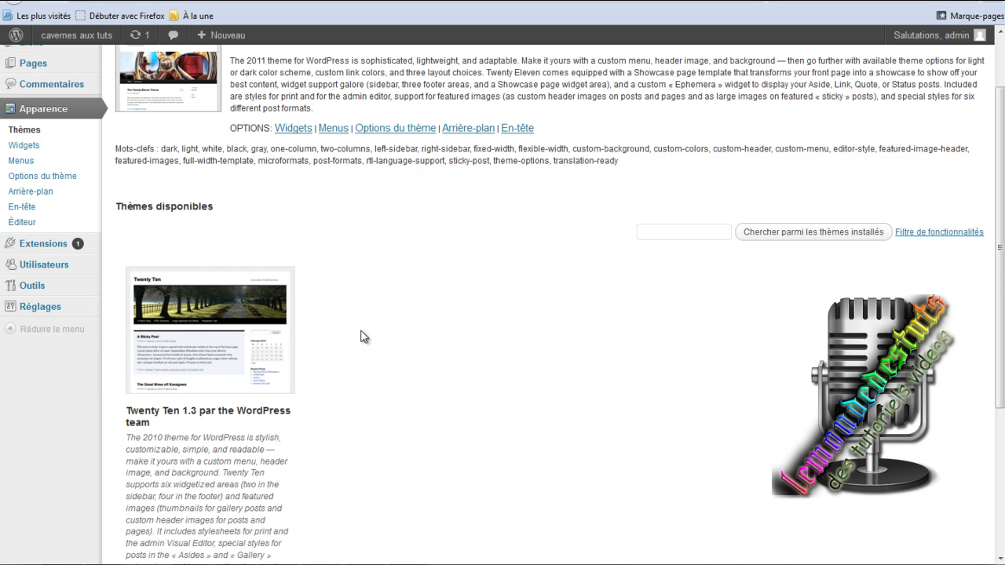
scroll(364, 337, "up", 2)
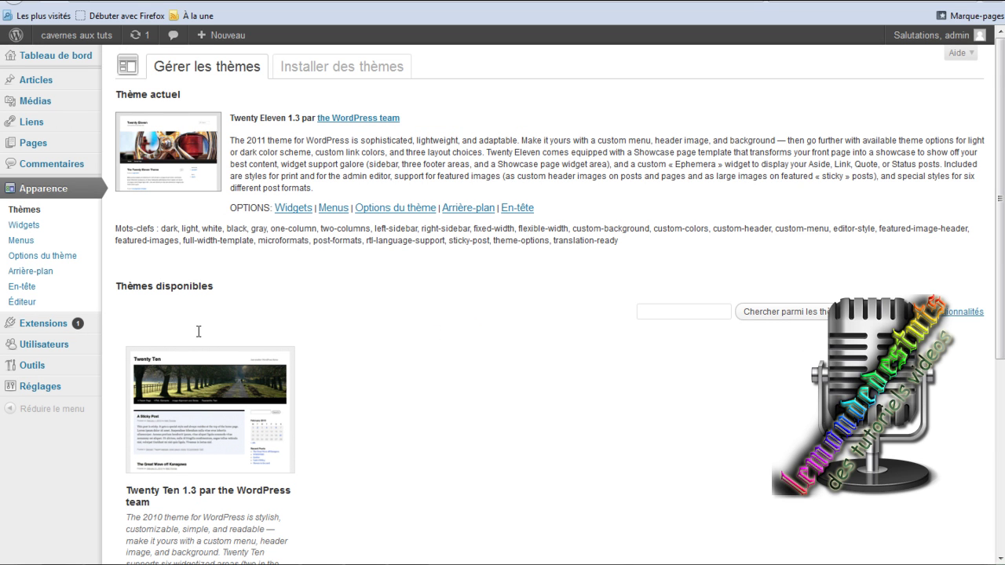
scroll(348, 273, "down", 4)
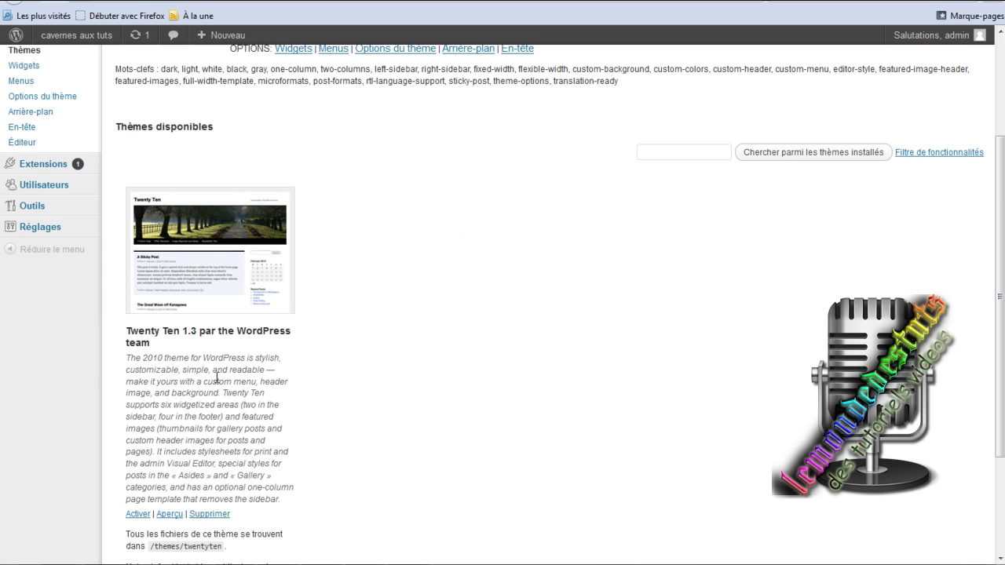
scroll(436, 275, "up", 4)
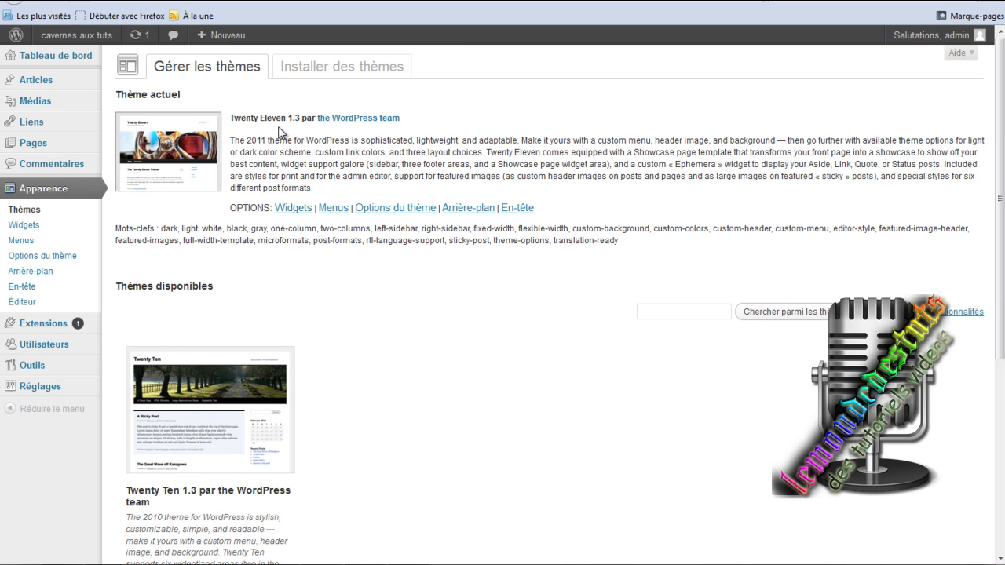
scroll(409, 412, "down", 6)
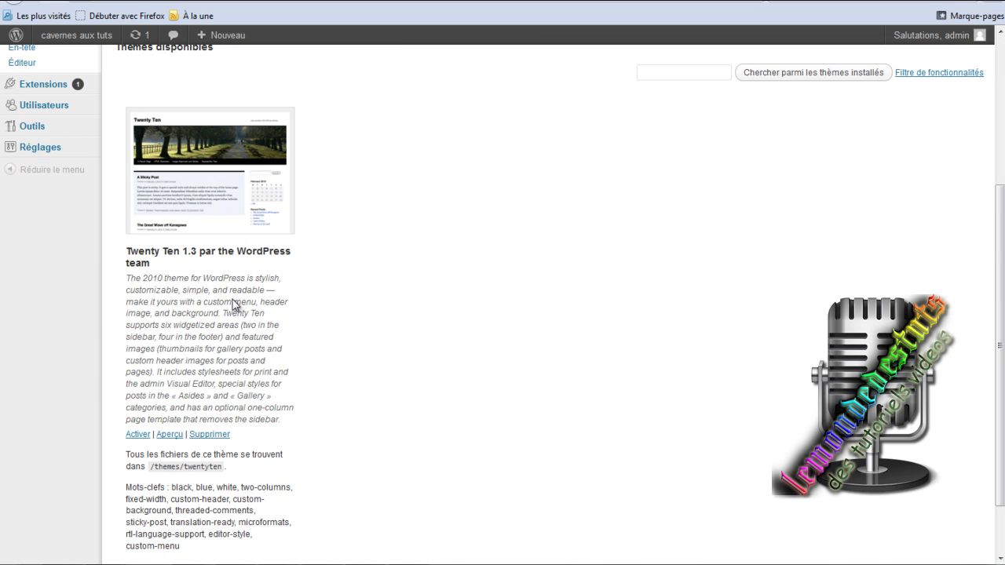
scroll(378, 300, "up", 6)
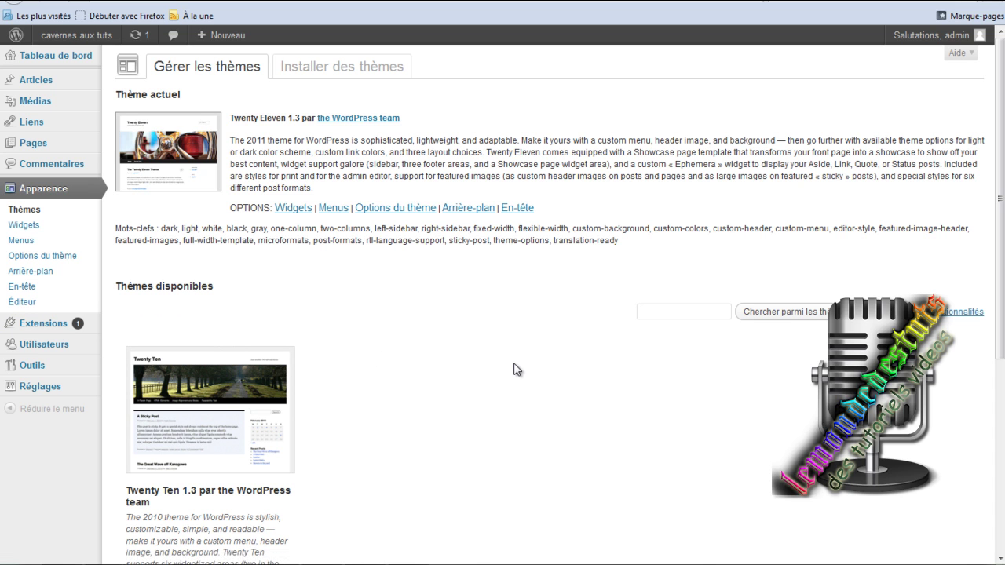
Open 'Aller sur le site' in a new tab and switch to the live site.
mouse_move(78, 37)
right_click(88, 58)
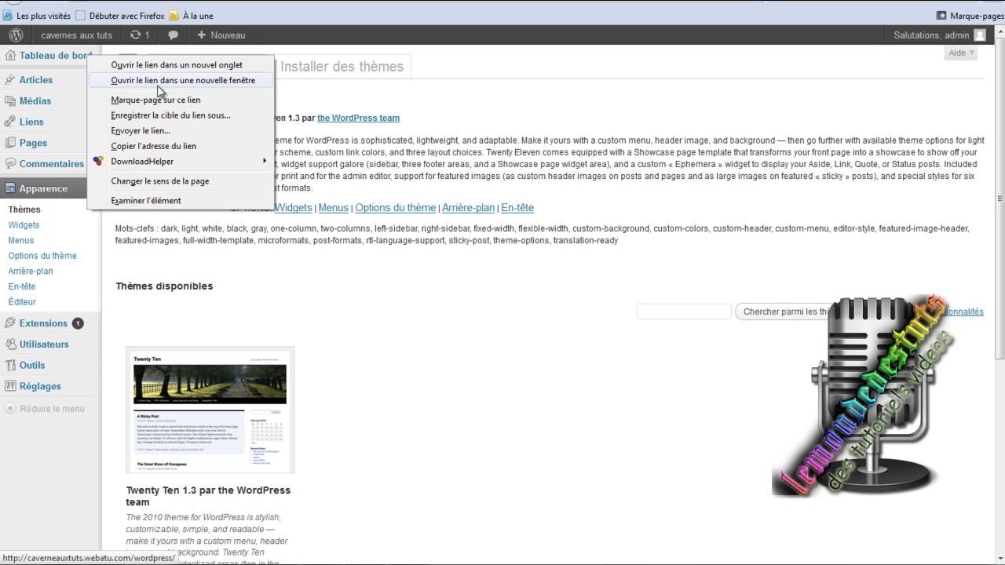
left_click(172, 69)
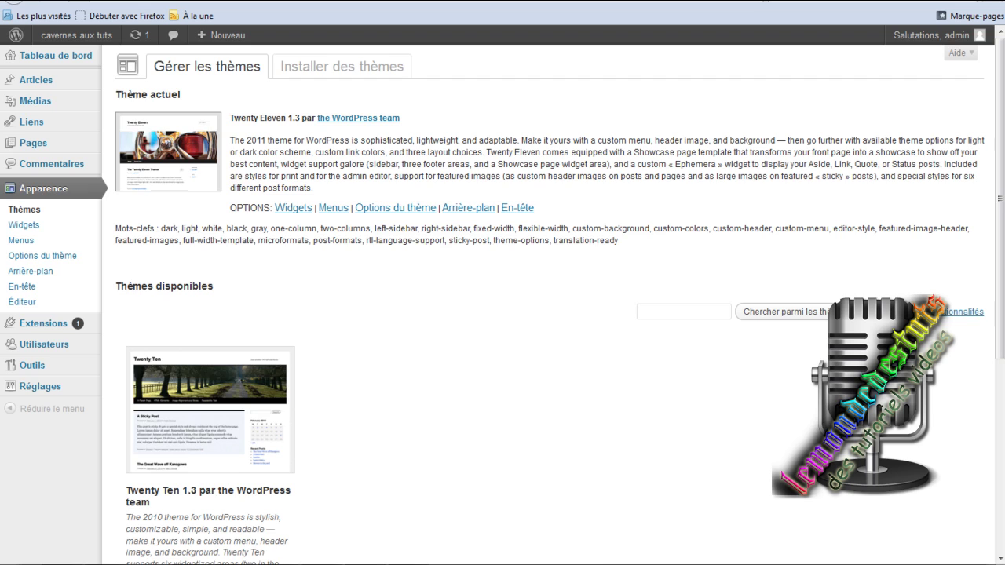
left_click(832, 1)
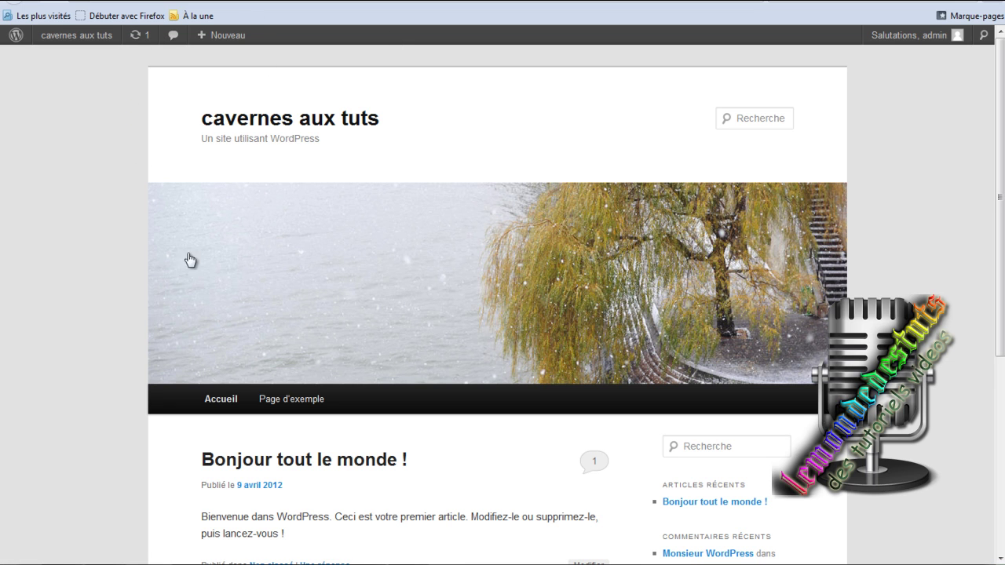
Browse the live front page, then load the site's root address, which shows database error 1045.
scroll(75, 250, "down", 7)
scroll(75, 249, "up", 7)
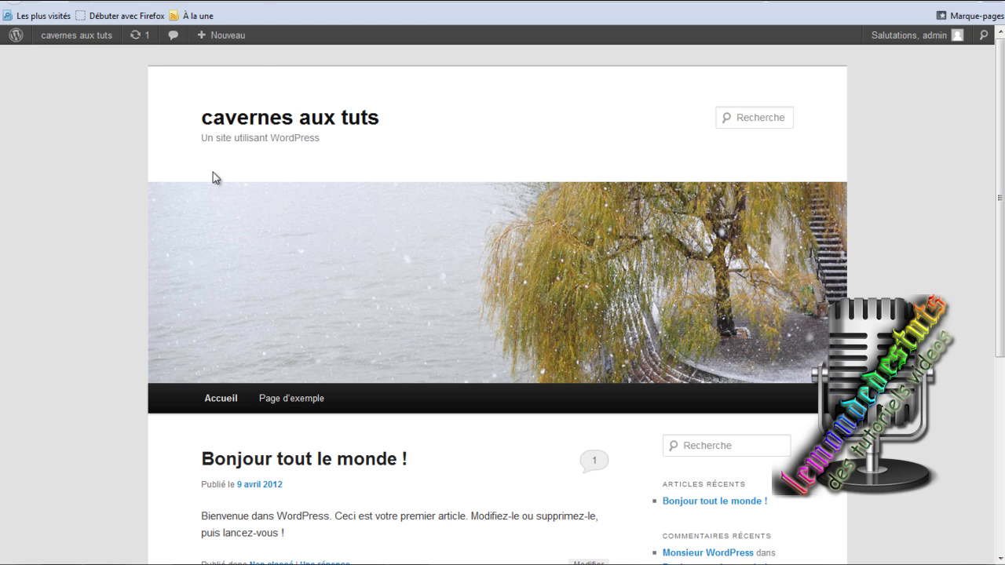
key("BackSpace")
key("Return")
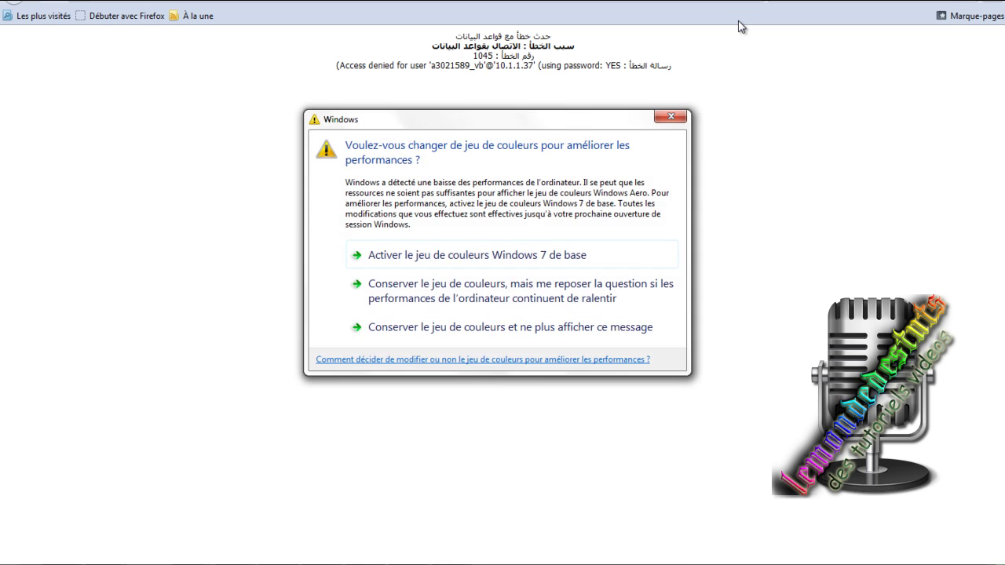
left_click(669, 120)
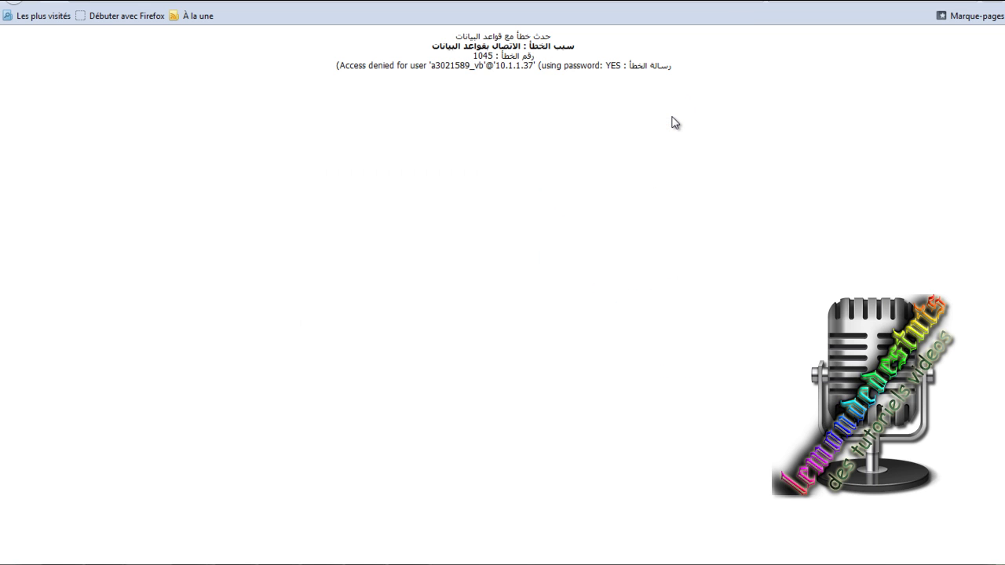